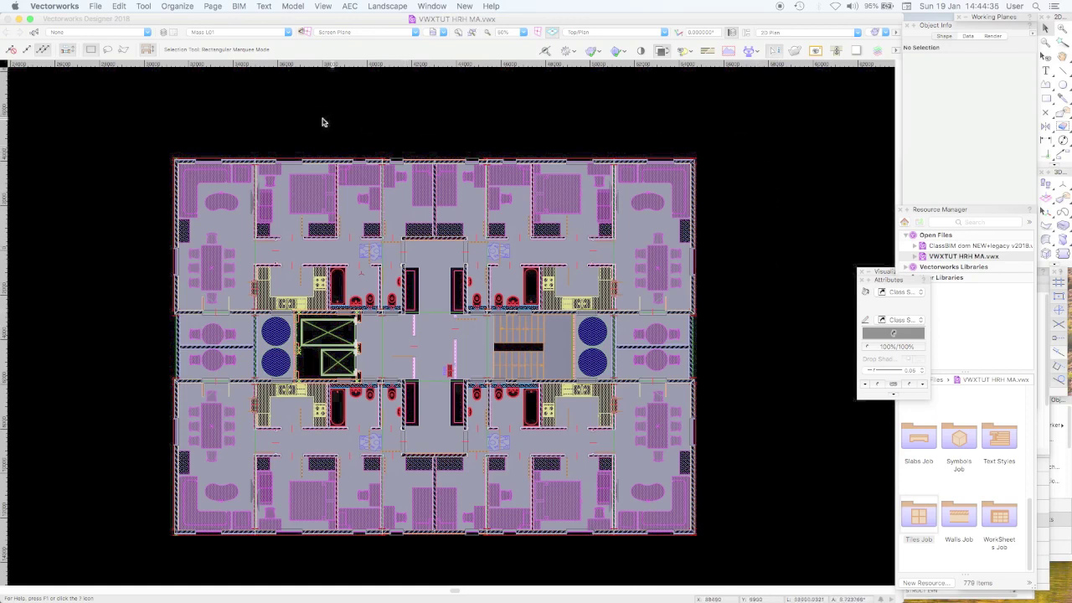
Step: Examine the texture settings of the Fitts-Metal-Cast class and leave them unsaved
click(936, 596)
mouse_move(1031, 276)
mouse_down()
mouse_move(1034, 328)
mouse_move(1031, 288)
mouse_up()
click(931, 173)
drag(1030, 216, 1036, 353)
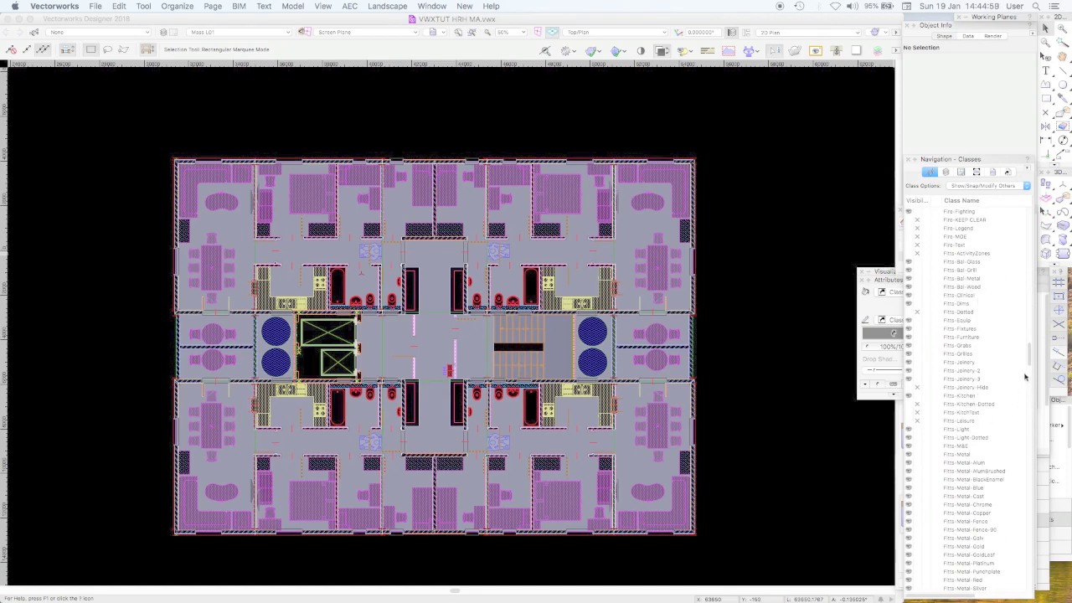
drag(1029, 360, 1029, 370)
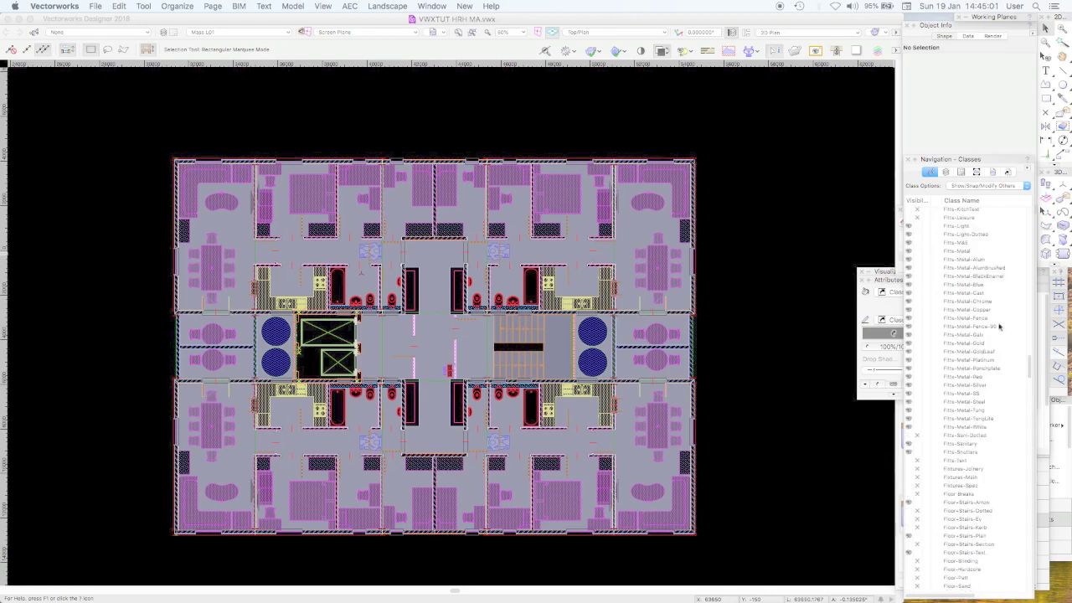
right_click(972, 295)
click(905, 291)
click(176, 126)
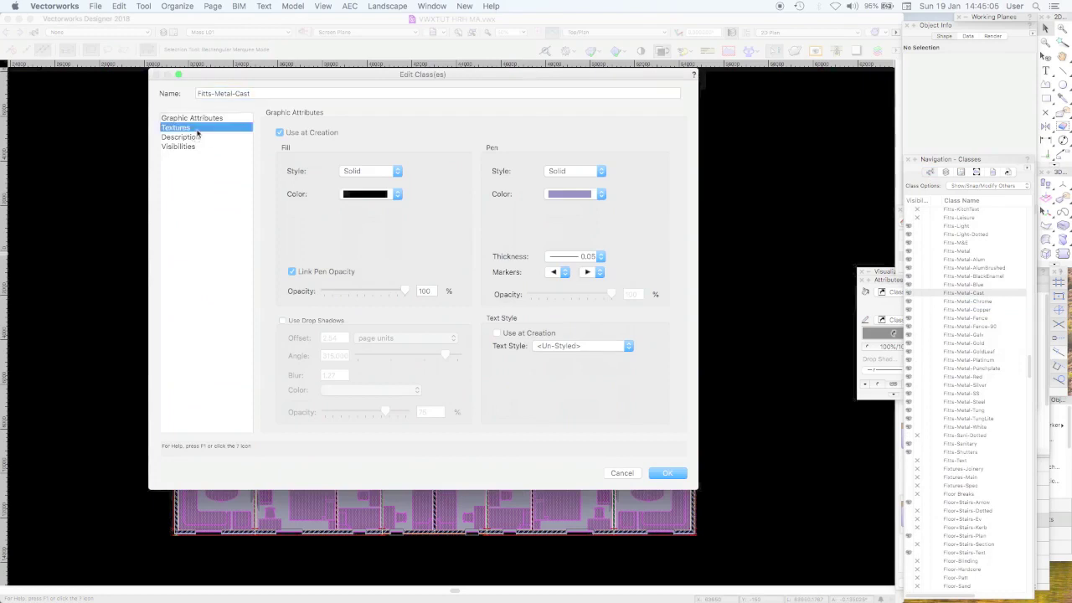
click(623, 473)
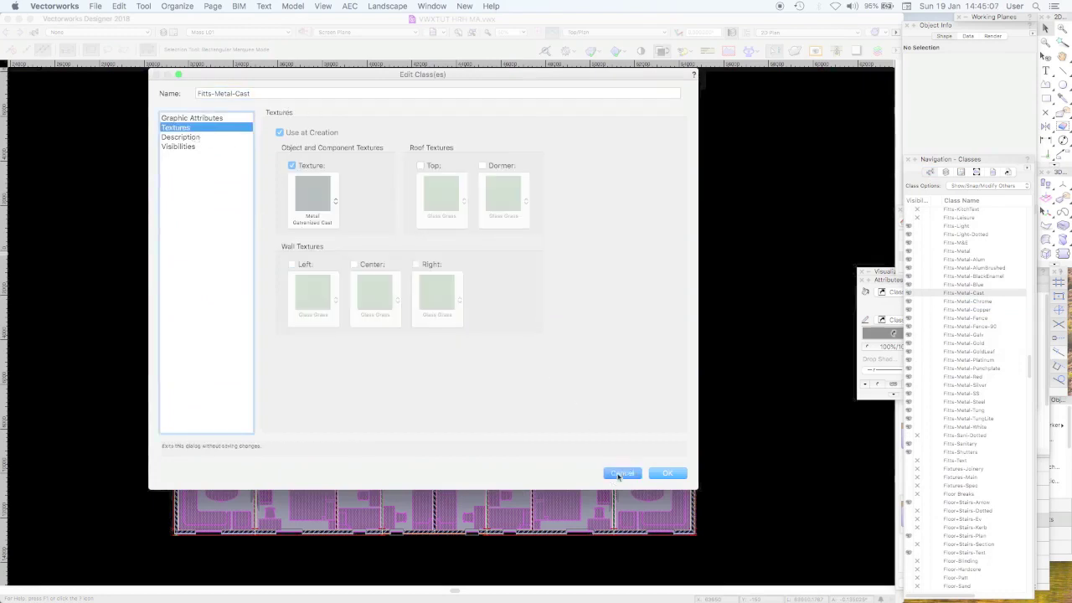
Step: Examine the texture settings of the Fitts-Metal-Punchplate class without saving any changes
drag(1028, 343, 1031, 369)
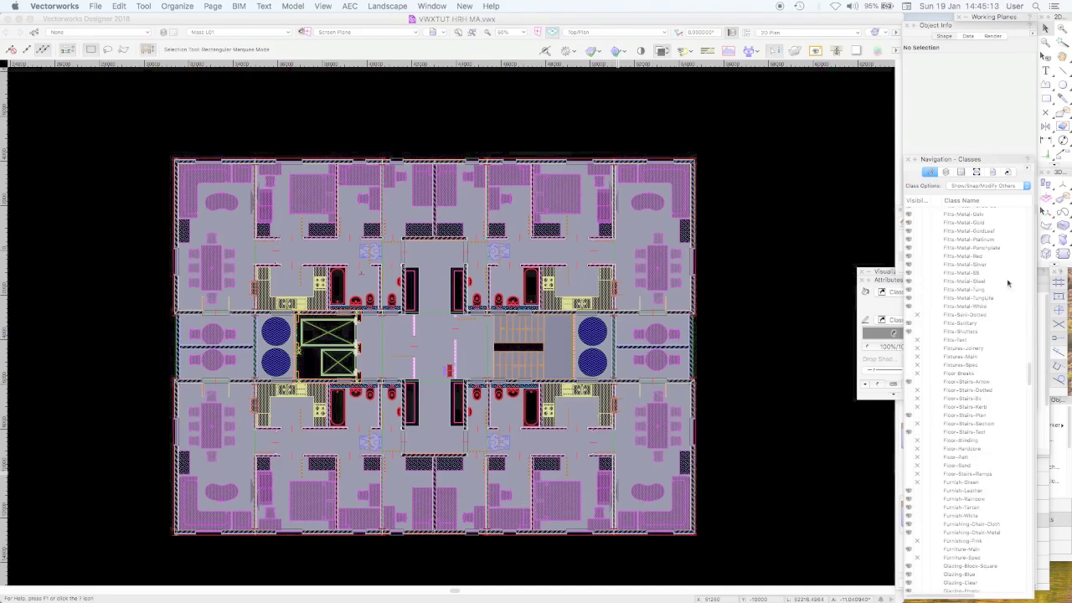
click(968, 249)
right_click(969, 250)
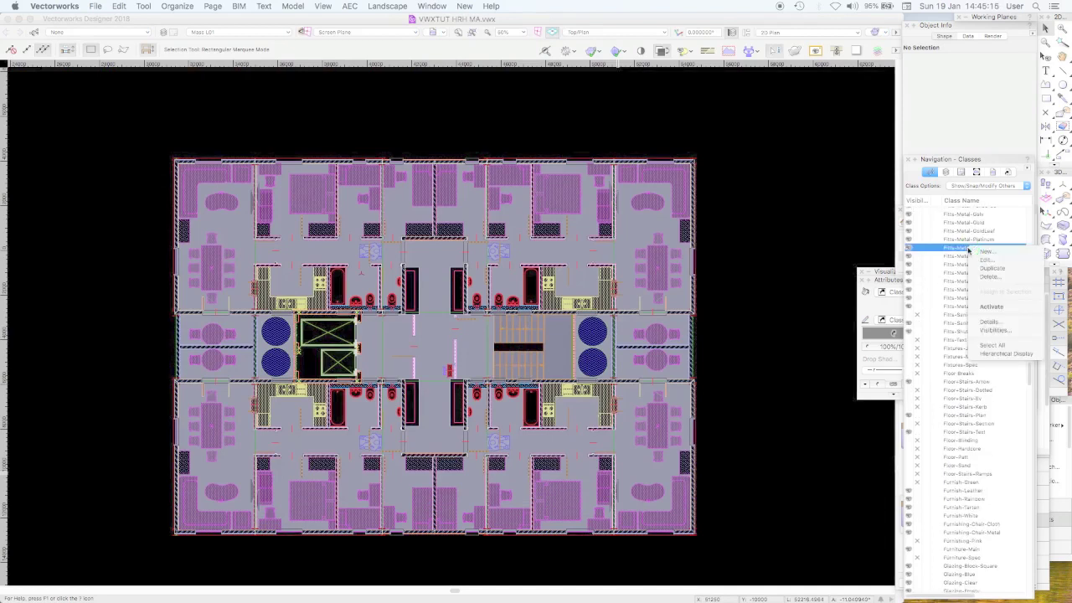
click(983, 261)
click(189, 127)
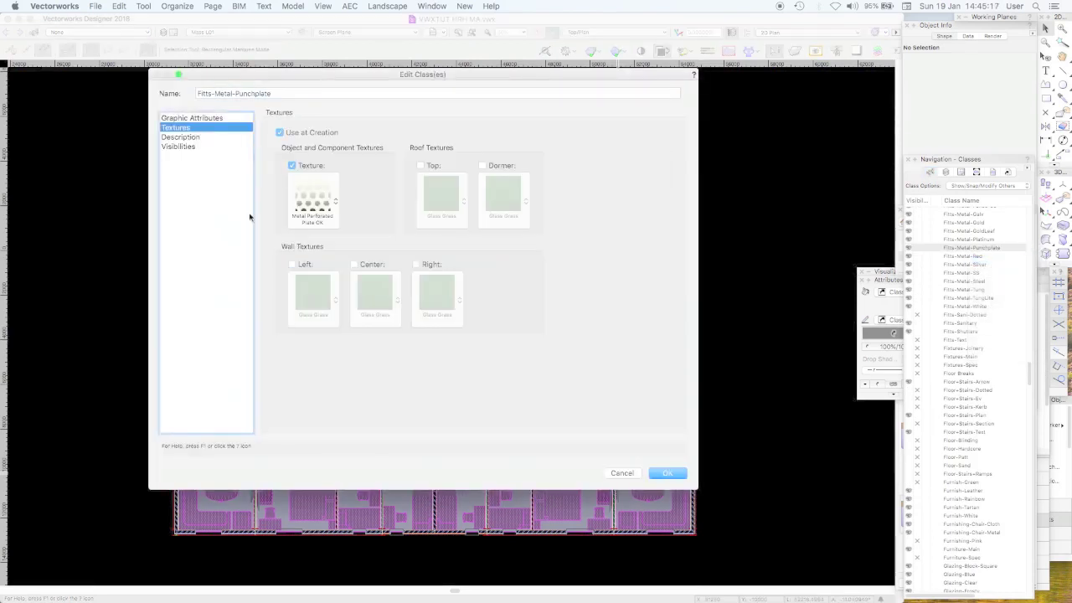
click(624, 473)
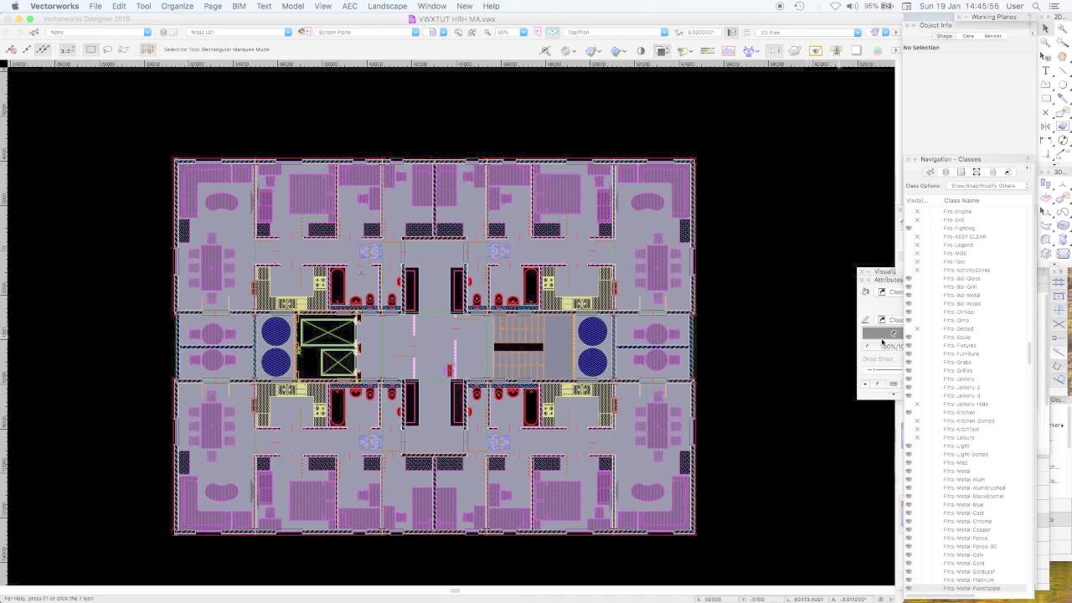
Step: Turn on the visibility of the GRID design layer
drag(1029, 353, 1029, 283)
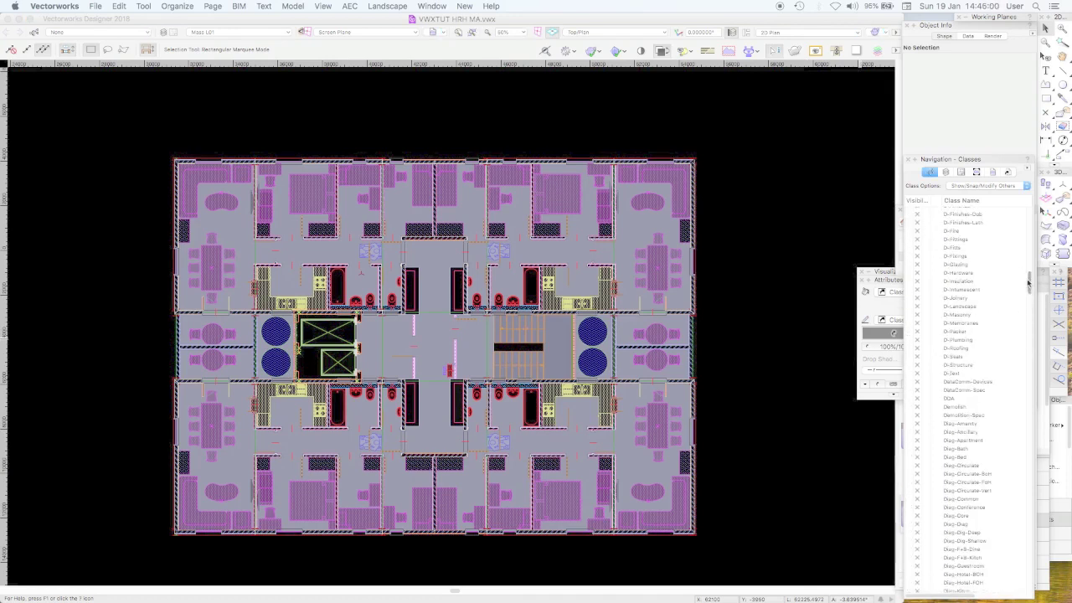
click(946, 172)
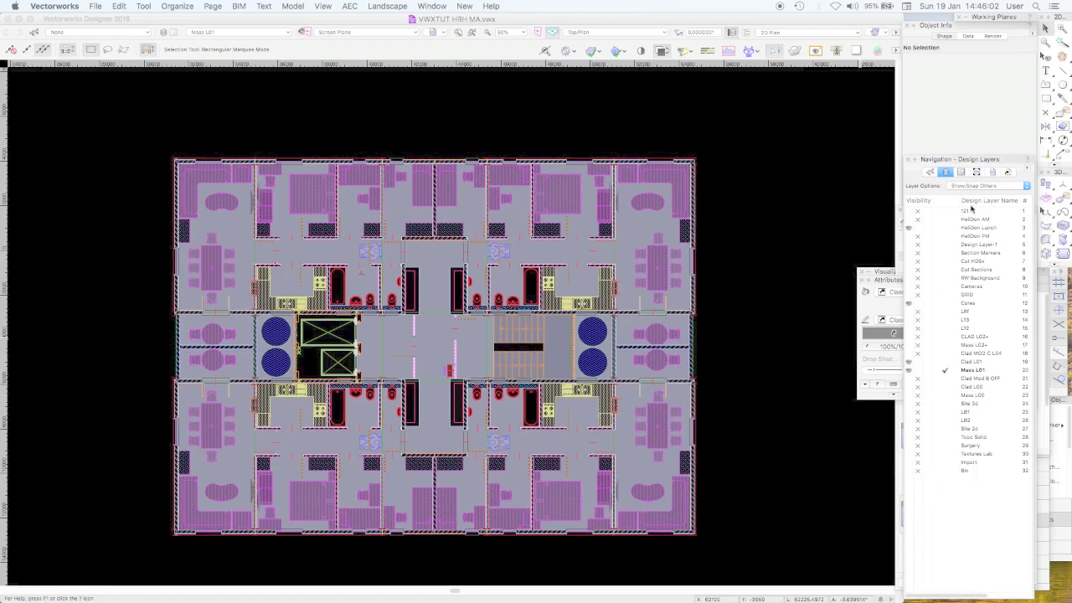
click(908, 295)
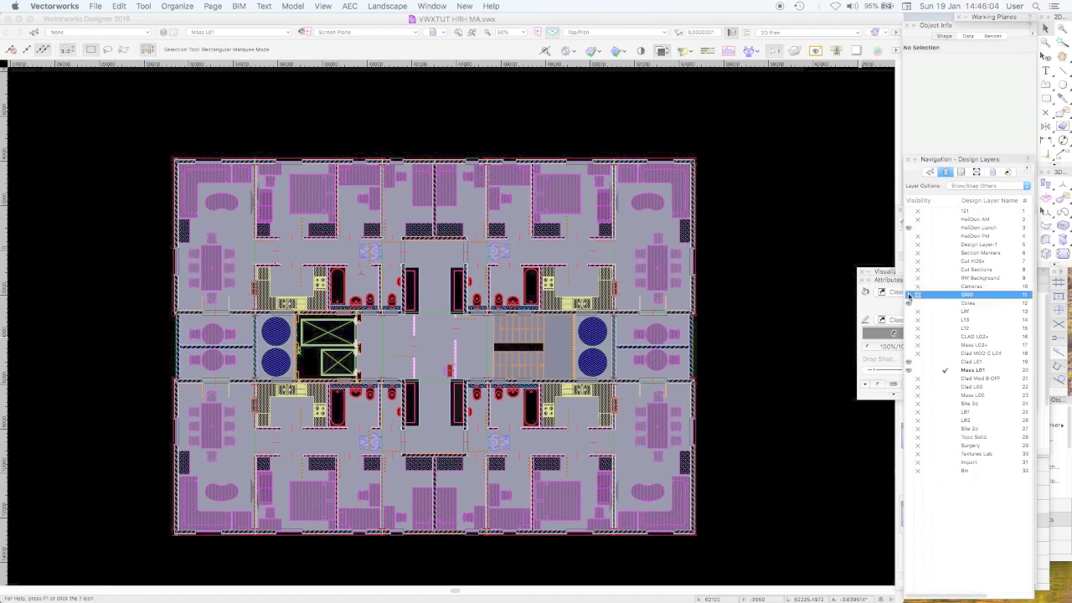
Step: Hide the Site-BldgPro class so its hatching no longer covers the floor plan
click(929, 171)
drag(1031, 281, 1029, 520)
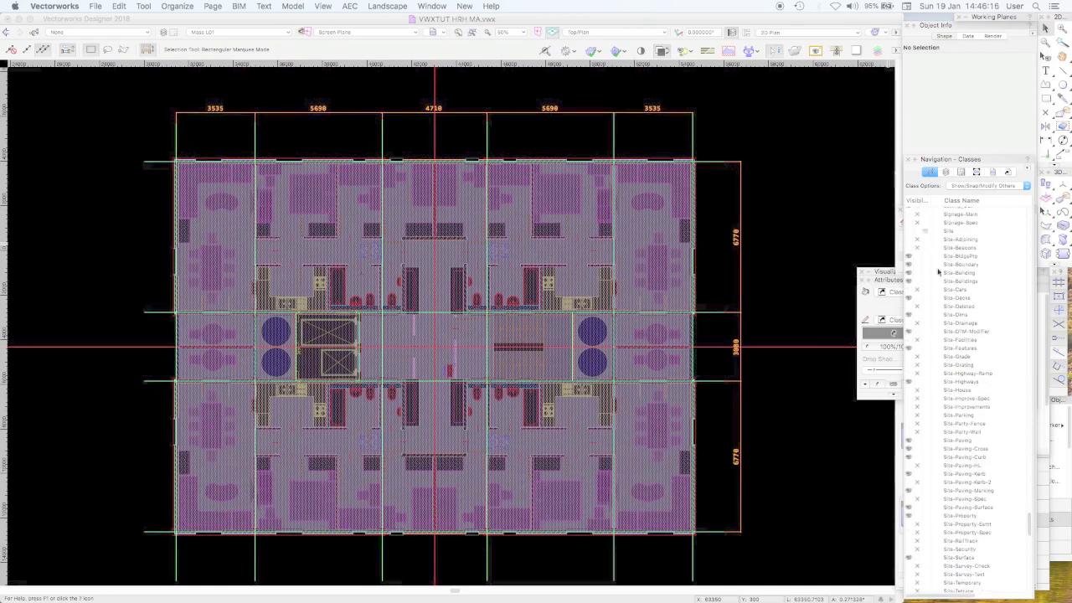
click(914, 258)
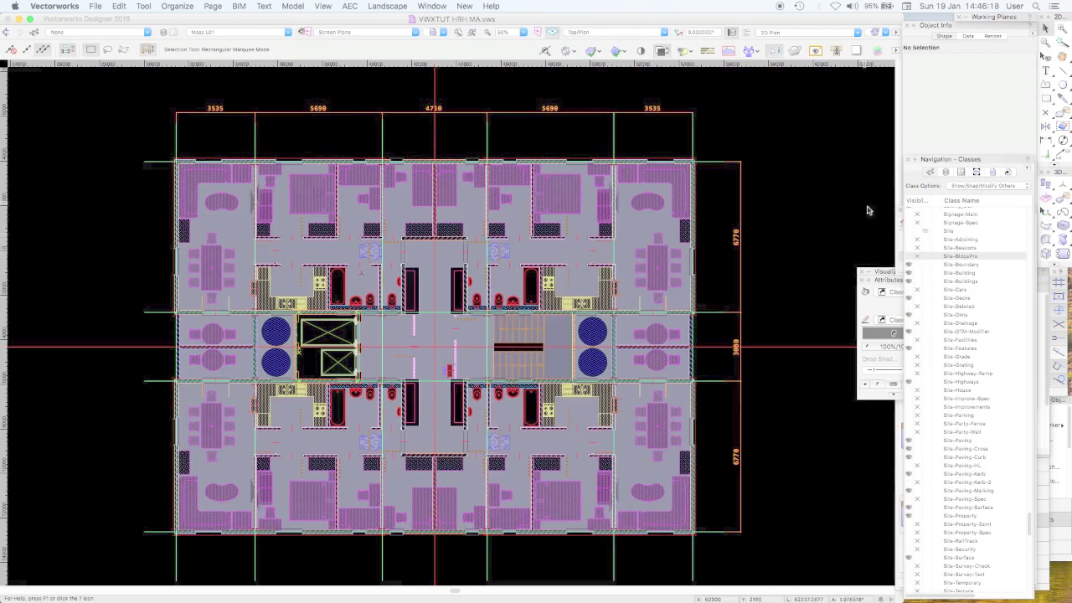
Step: Hide the Grid-Dims, Grid-Lines and Structural-Grid classes
click(931, 173)
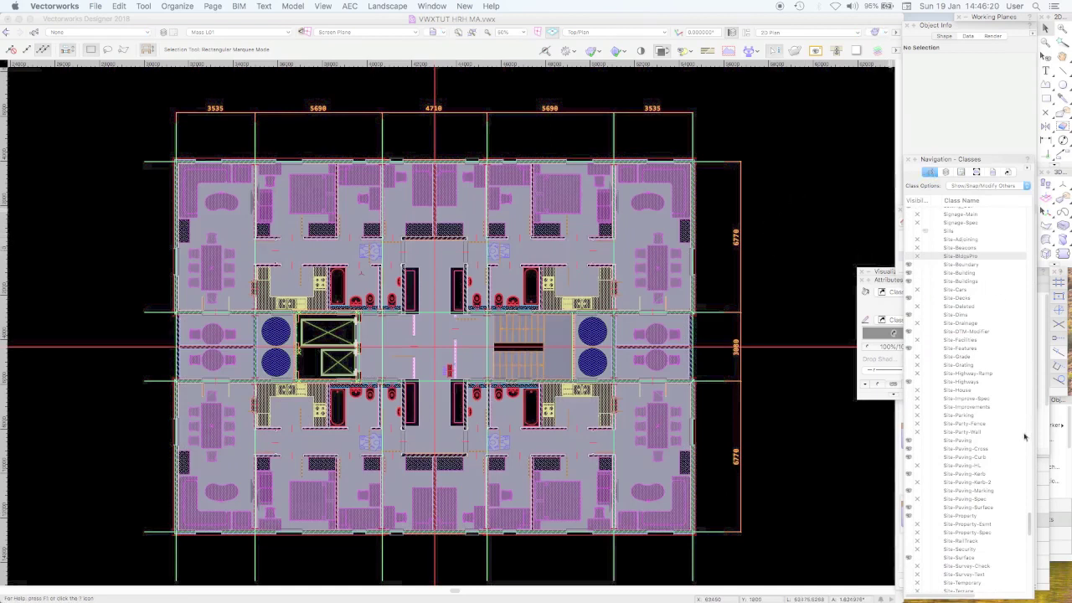
drag(1032, 522, 1039, 390)
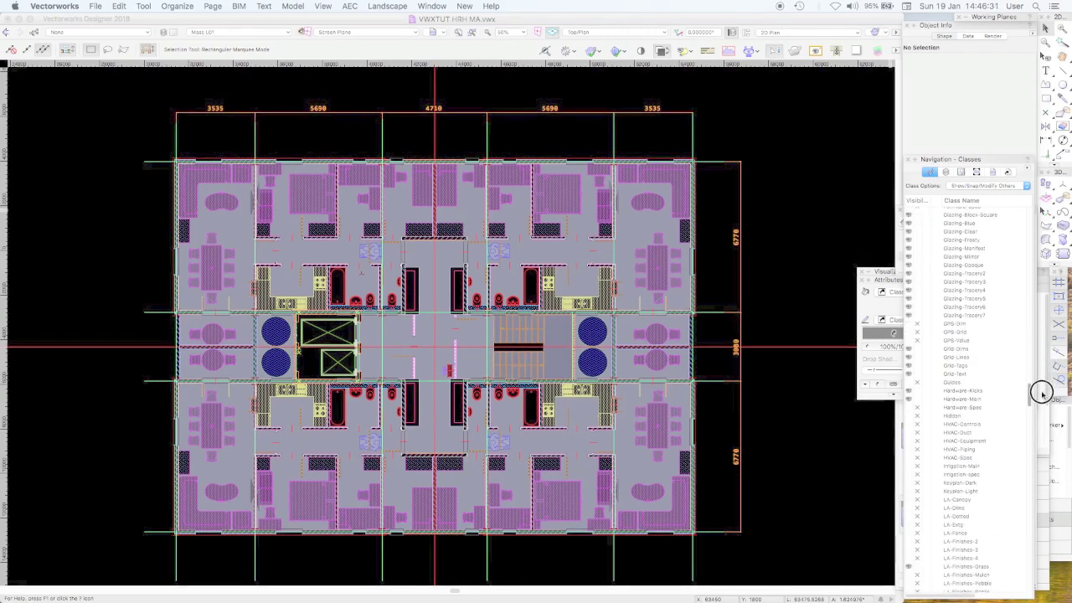
click(918, 349)
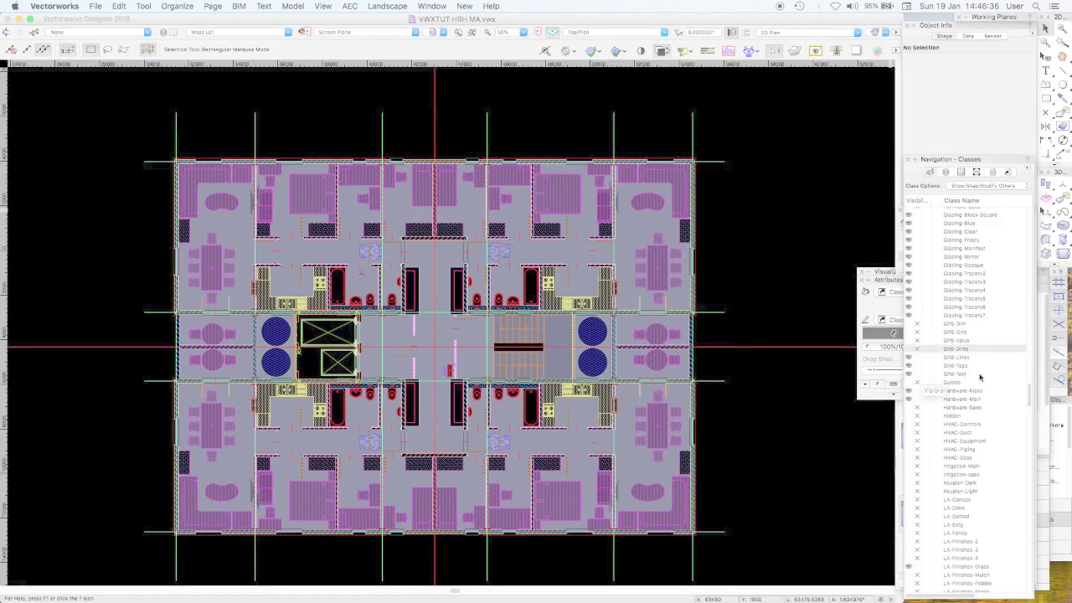
click(918, 357)
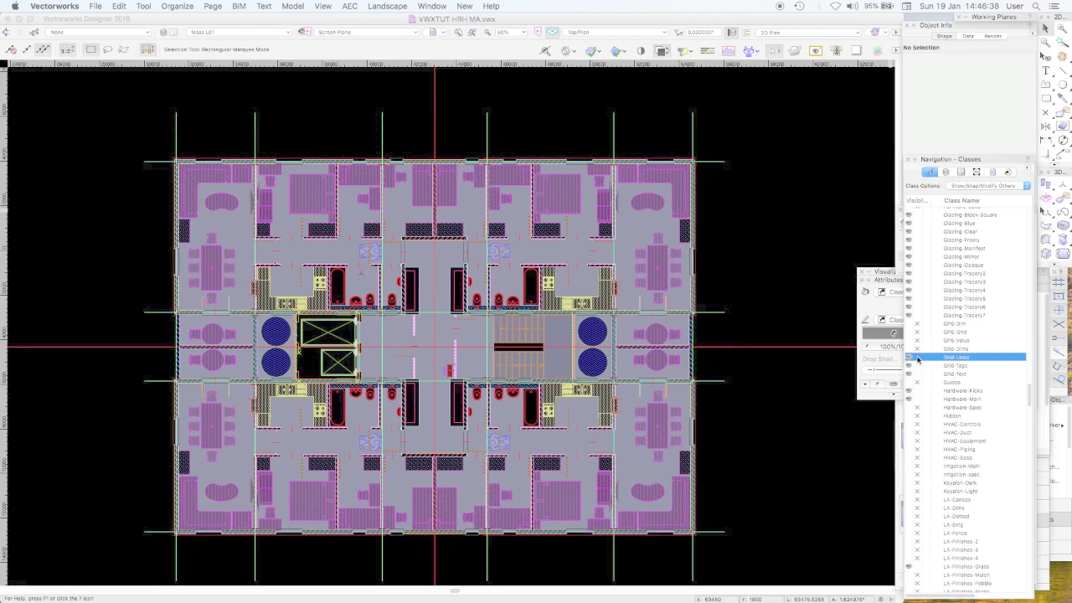
drag(1031, 392, 1040, 548)
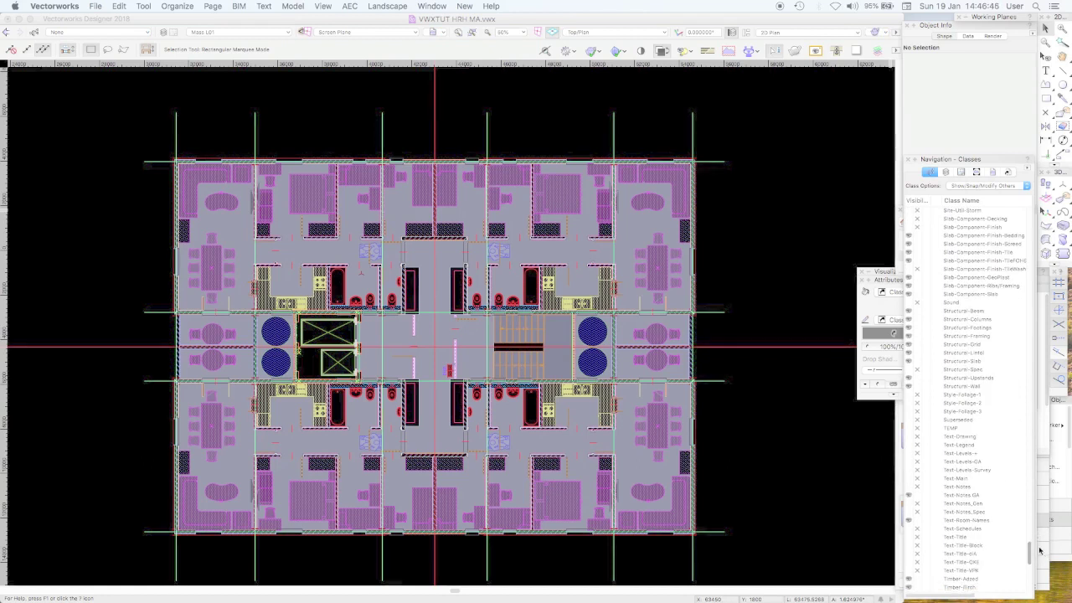
click(918, 345)
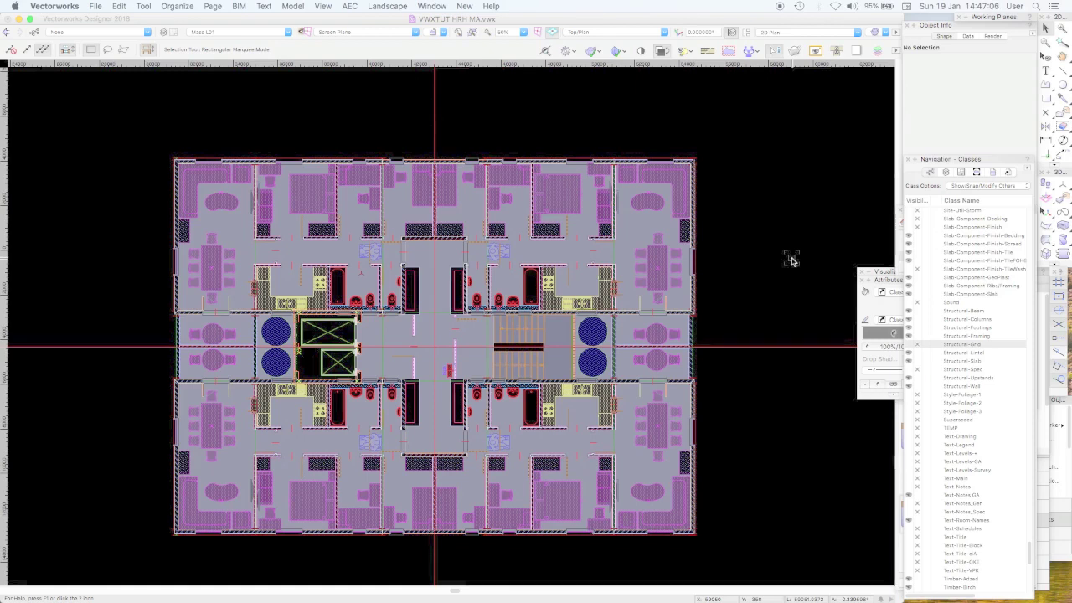
Step: Create a new blank document without using a template
click(95, 7)
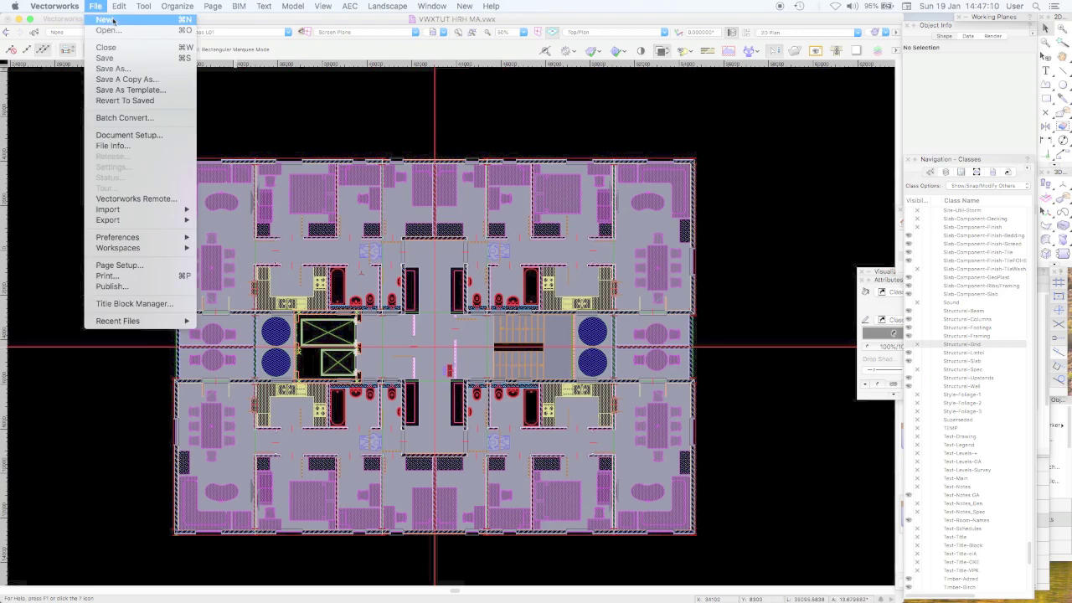
click(113, 20)
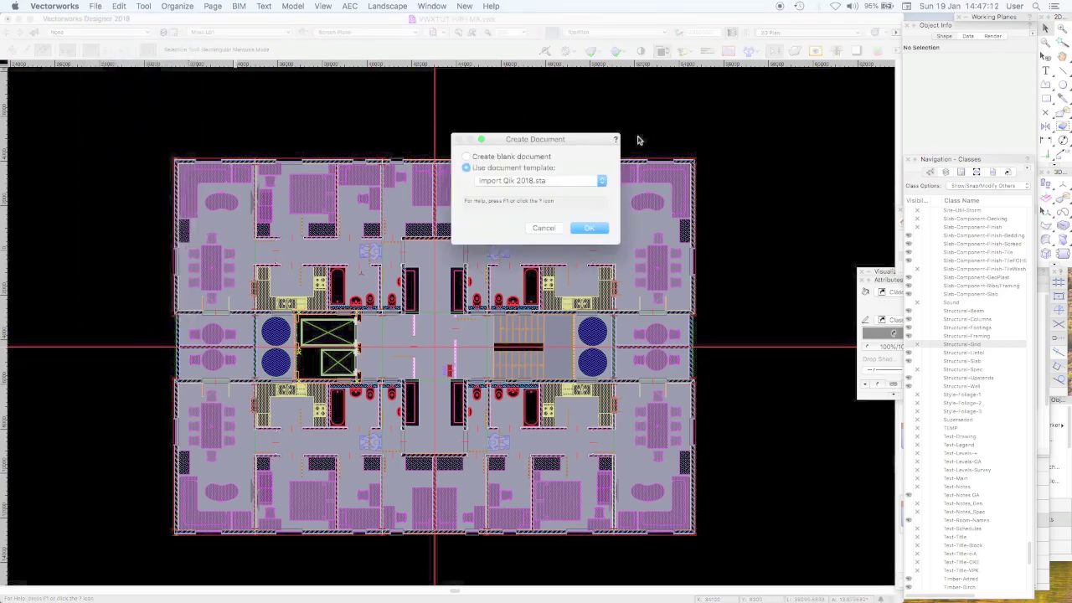
click(466, 157)
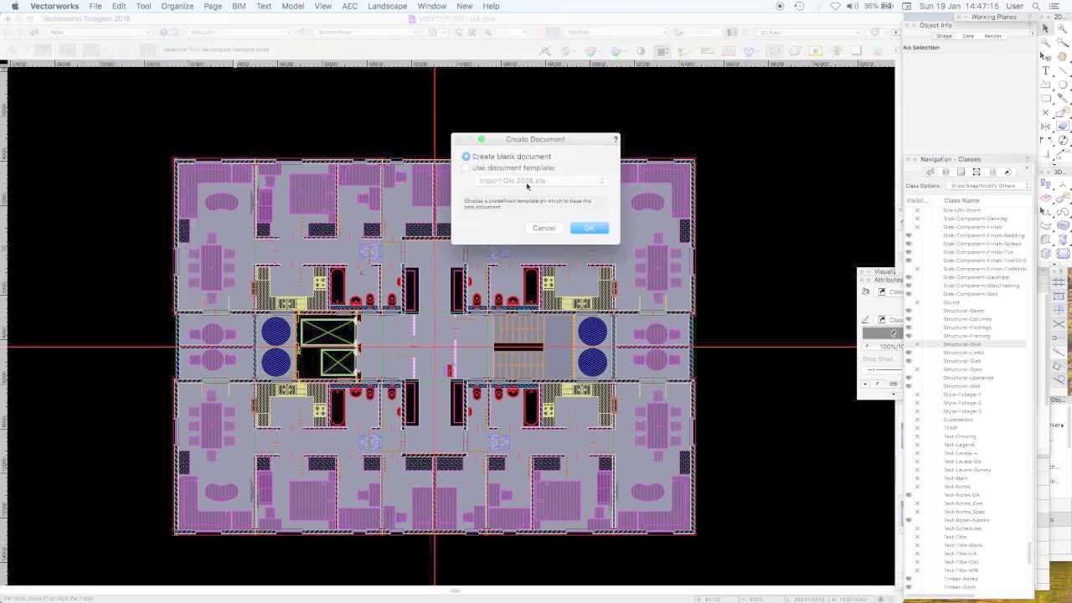
click(592, 229)
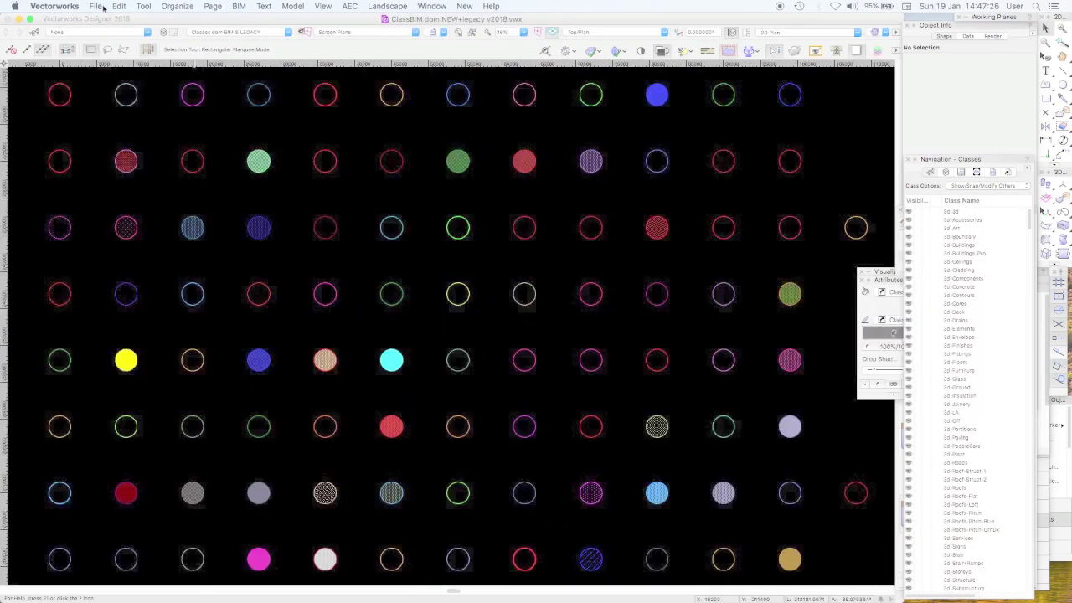
Step: Create a document from the Architect (Metric-mm).sta template to view its default classes, and close it
click(96, 7)
click(107, 19)
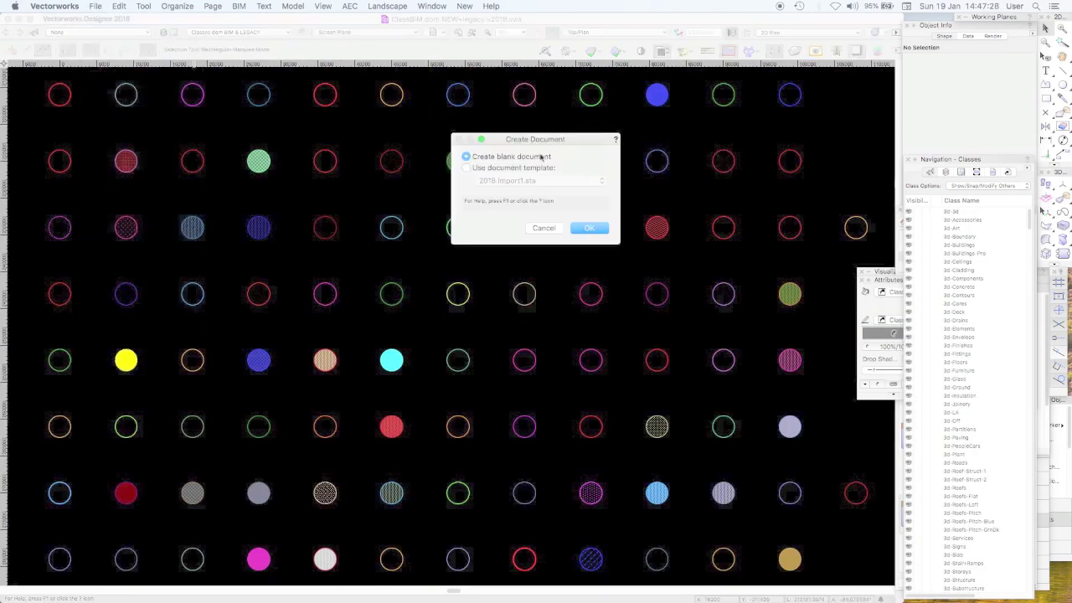
click(467, 168)
click(530, 181)
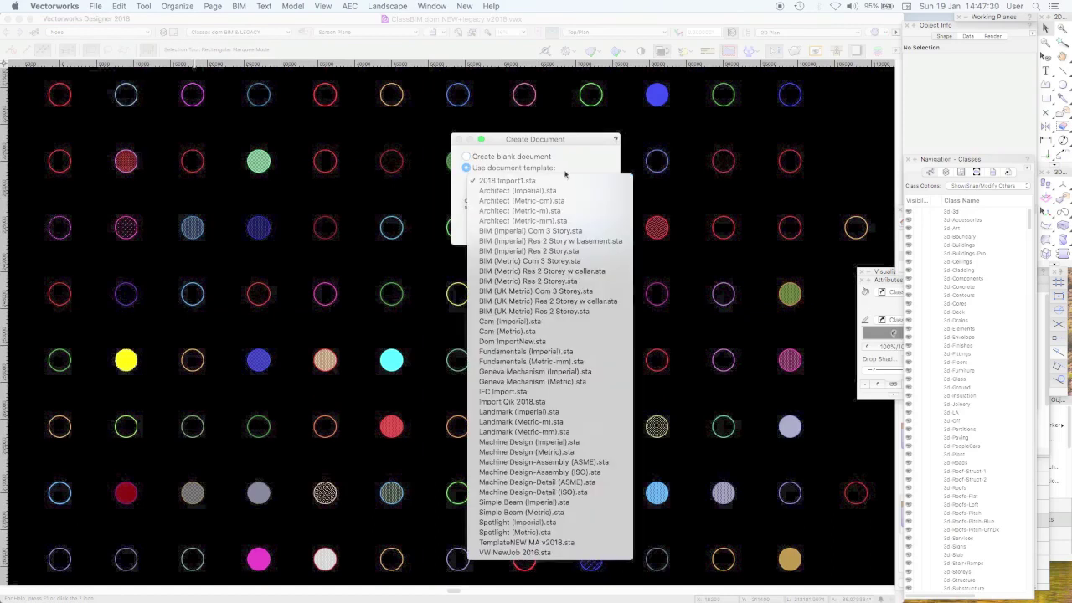
click(581, 222)
click(588, 228)
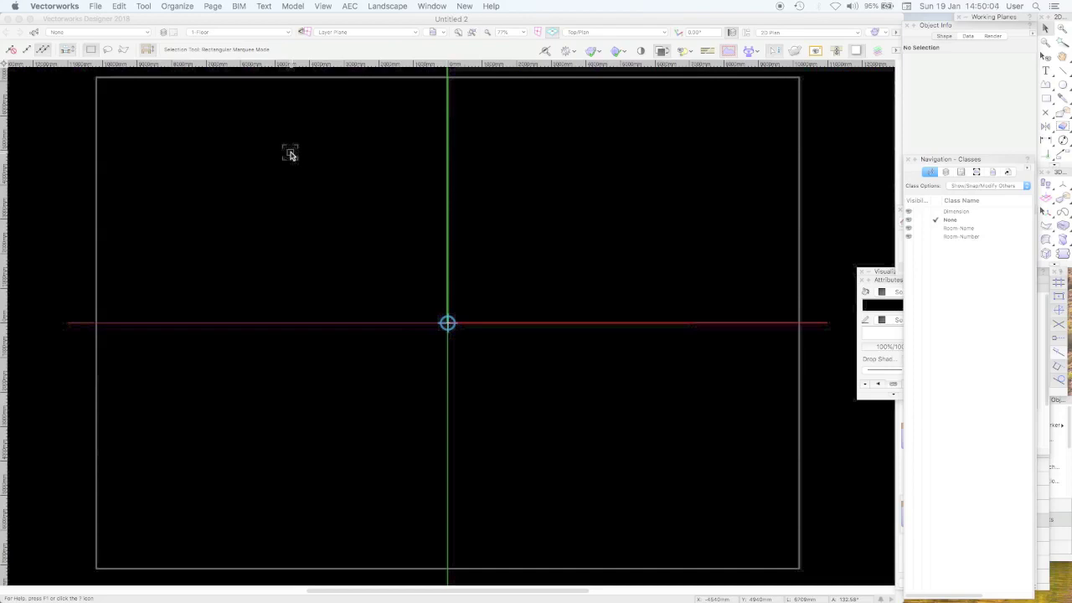
click(97, 6)
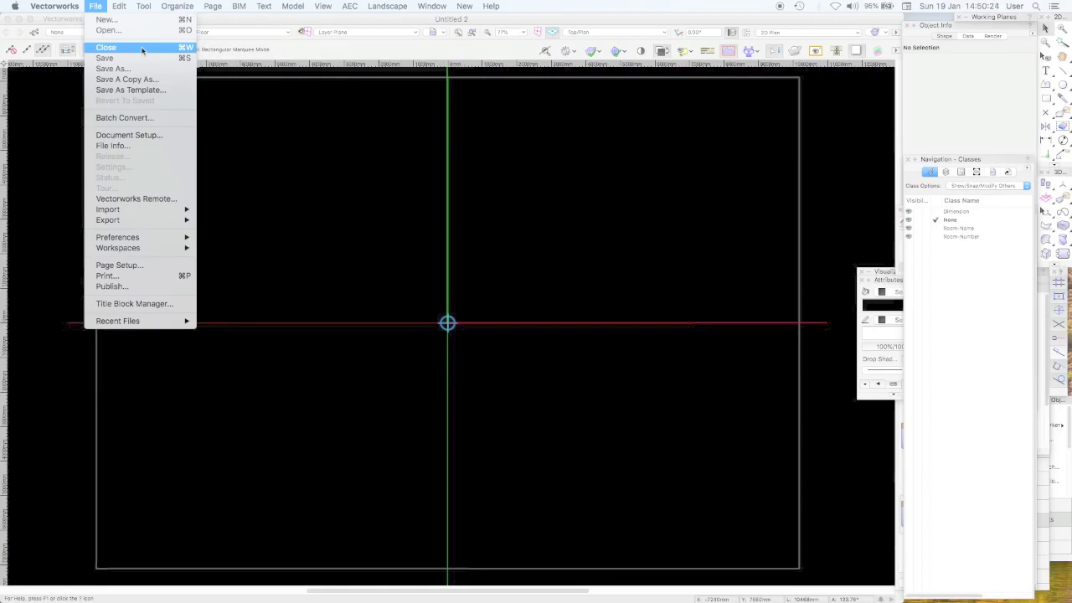
click(142, 52)
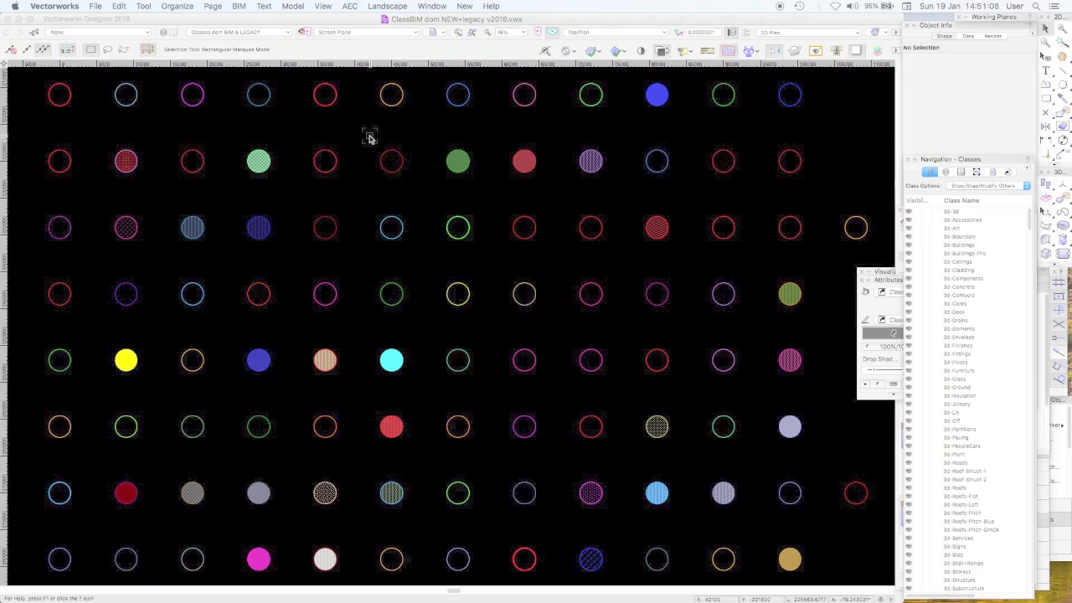
Step: Examine the class names in the ClassBIM dom NEW+legacy v2018 file, from the 3d classes through the A- and Area- groups
scroll(1031, 219, down, 10)
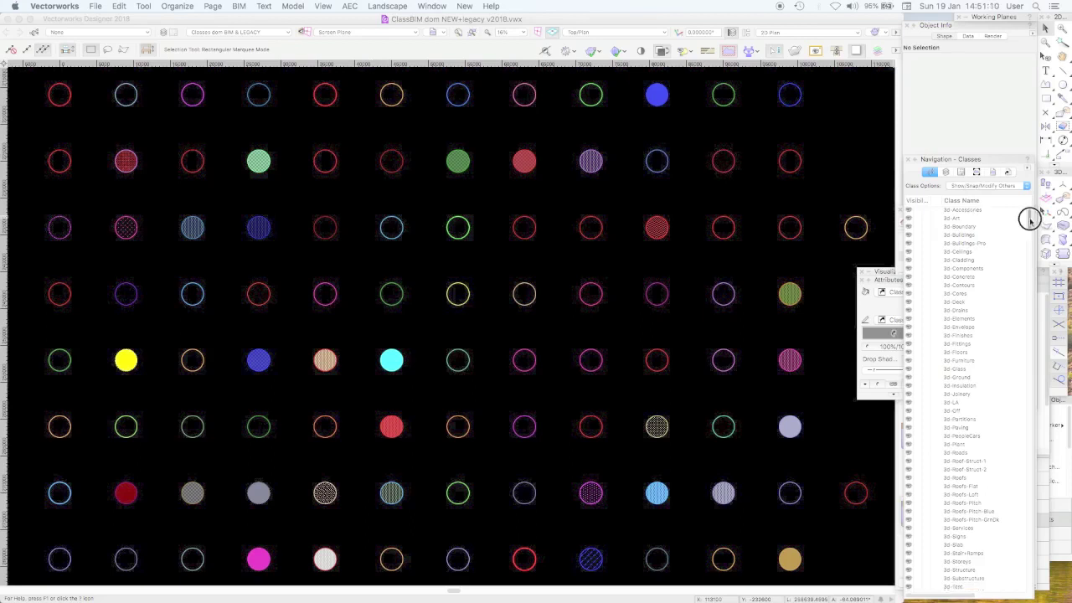
scroll(1028, 232, down, 6)
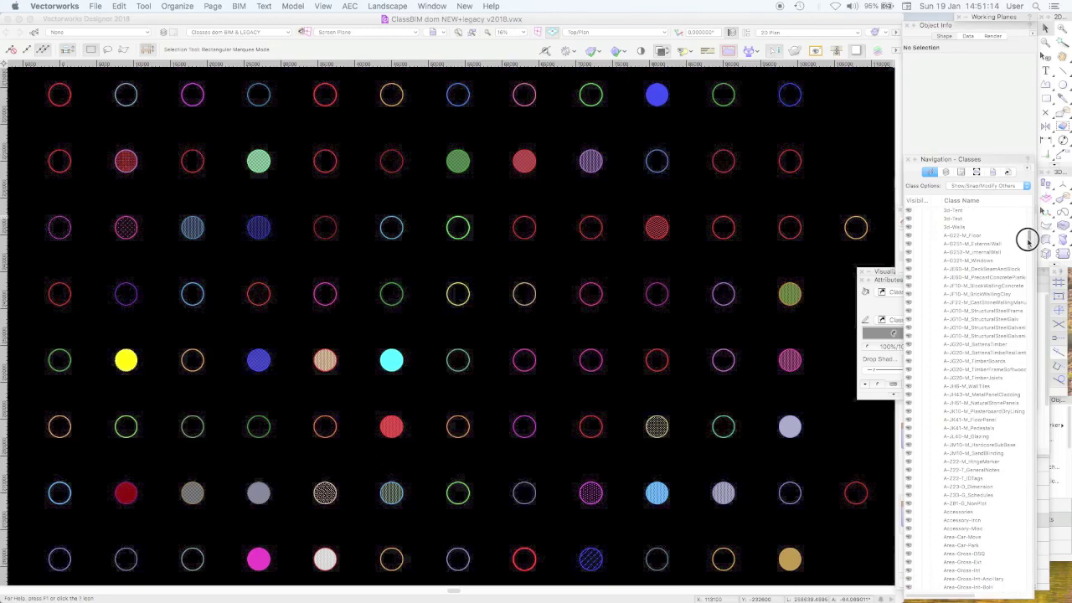
scroll(1027, 240, down, 6)
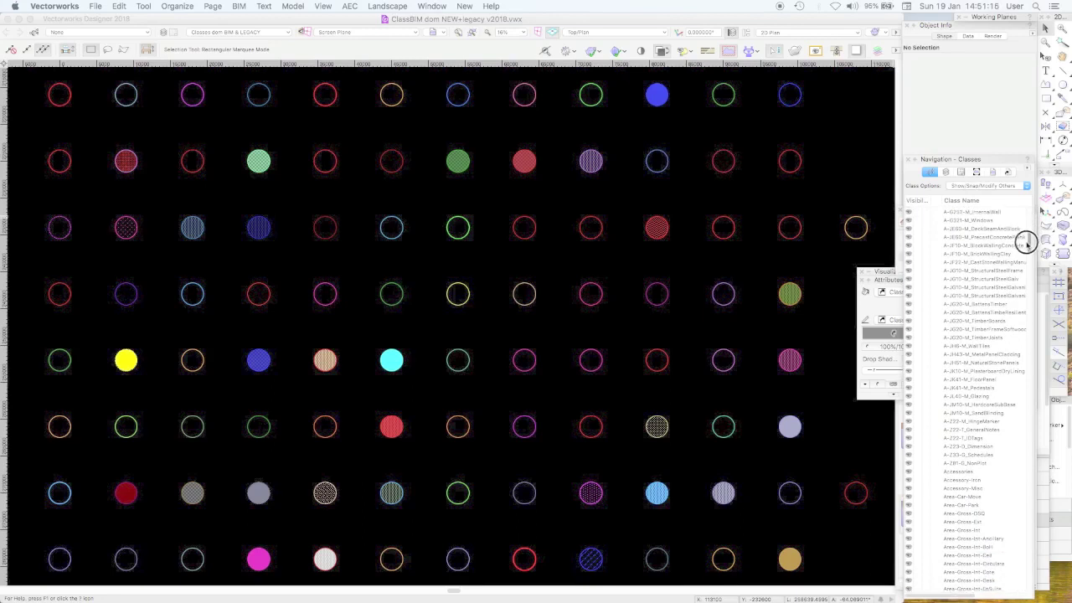
scroll(1029, 249, down, 6)
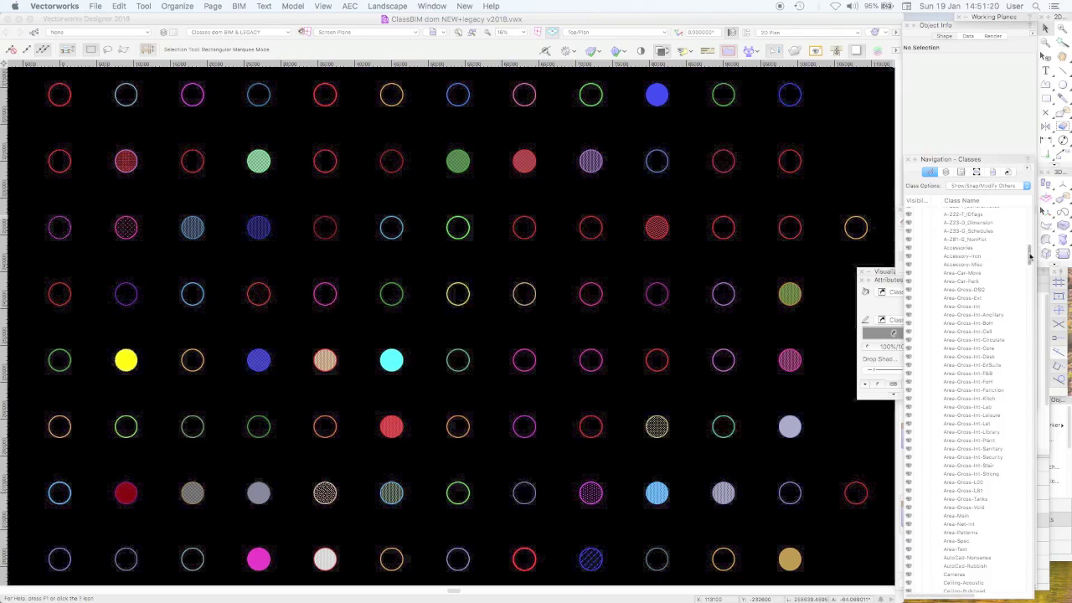
drag(1031, 255, 1030, 261)
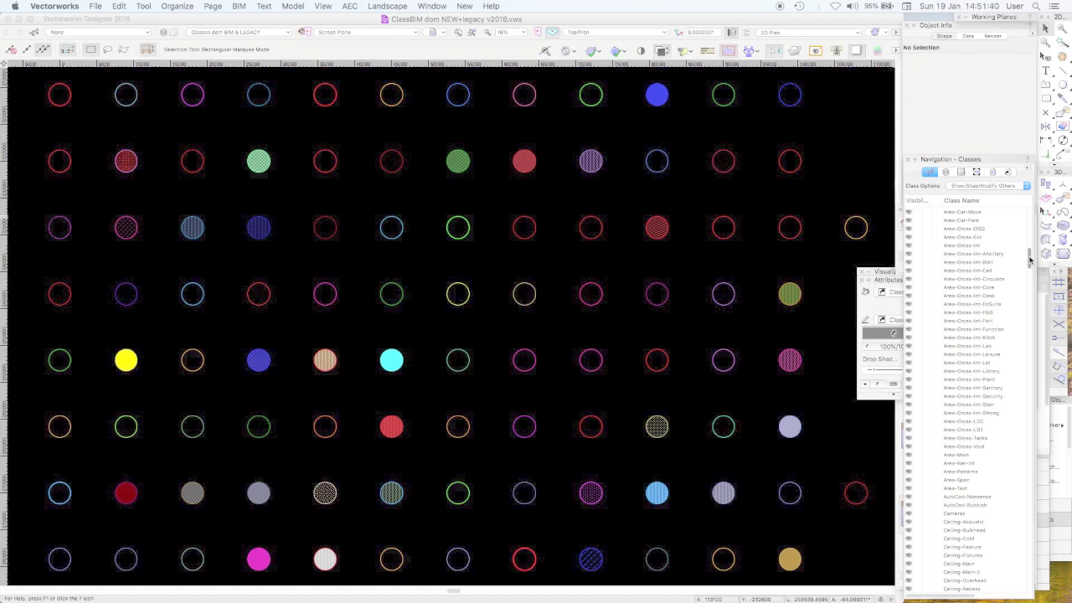
mouse_move(1030, 260)
mouse_down()
mouse_move(1031, 214)
mouse_move(1028, 242)
mouse_up()
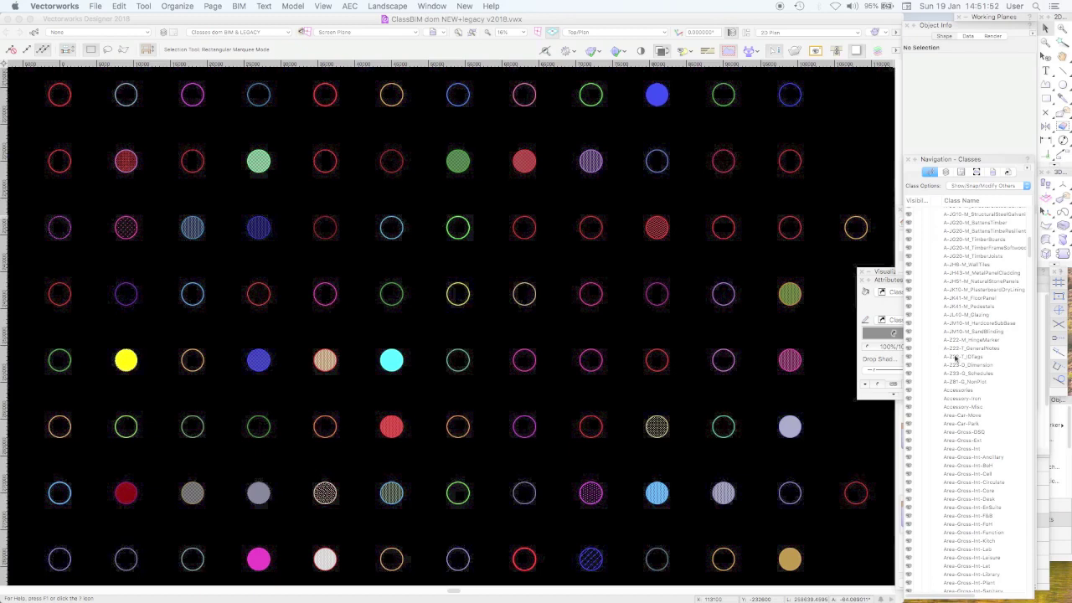
click(988, 308)
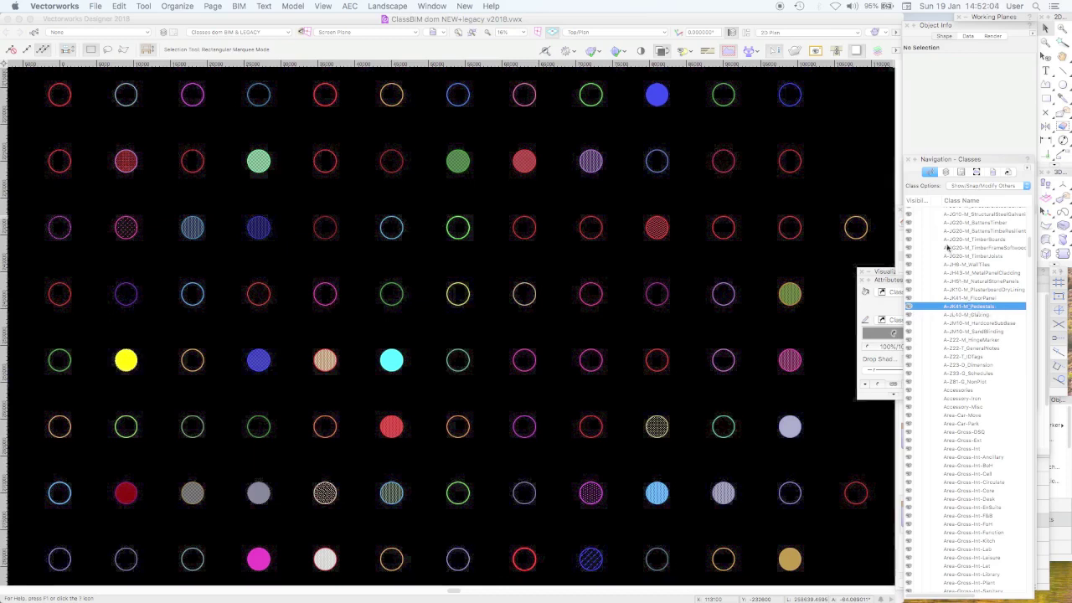
Step: Examine the remaining class names, from the ceiling and cladding groups through services, slab components, structural and text classes
drag(1030, 257, 1031, 275)
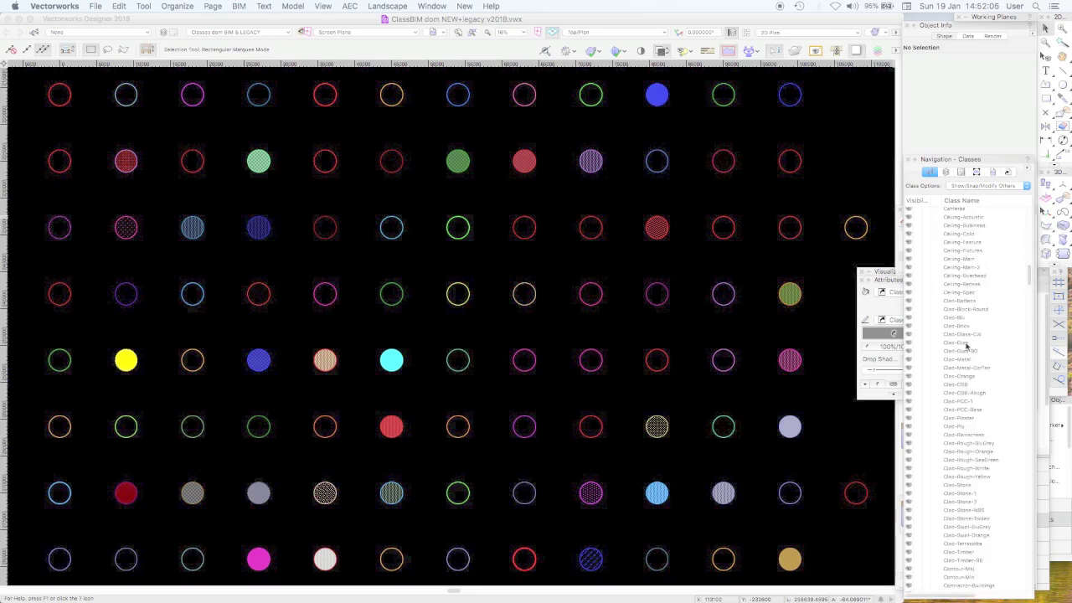
drag(1028, 270, 1029, 483)
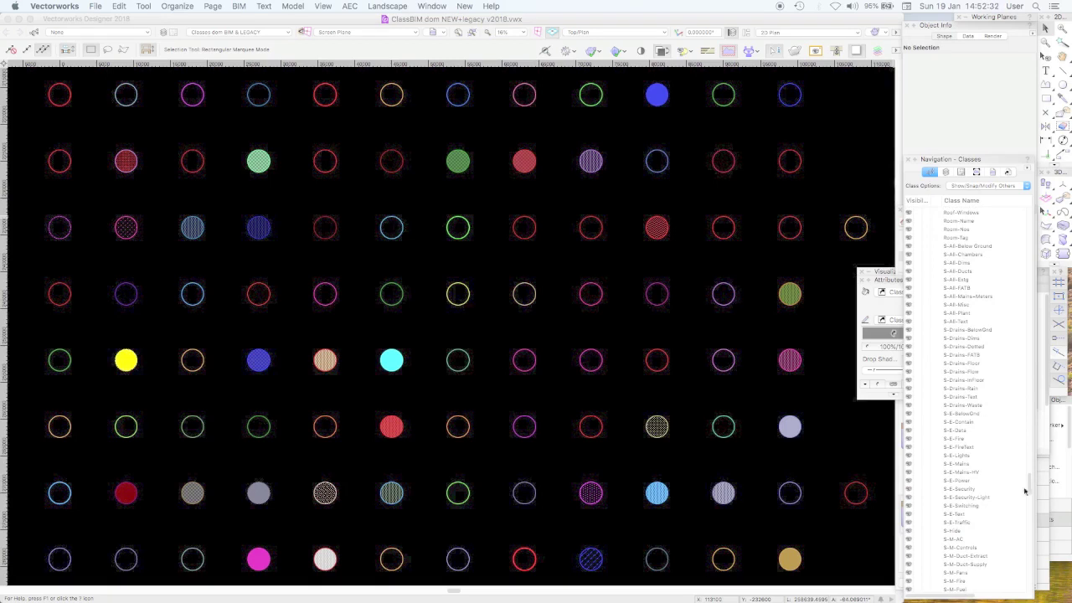
drag(1029, 479, 1028, 558)
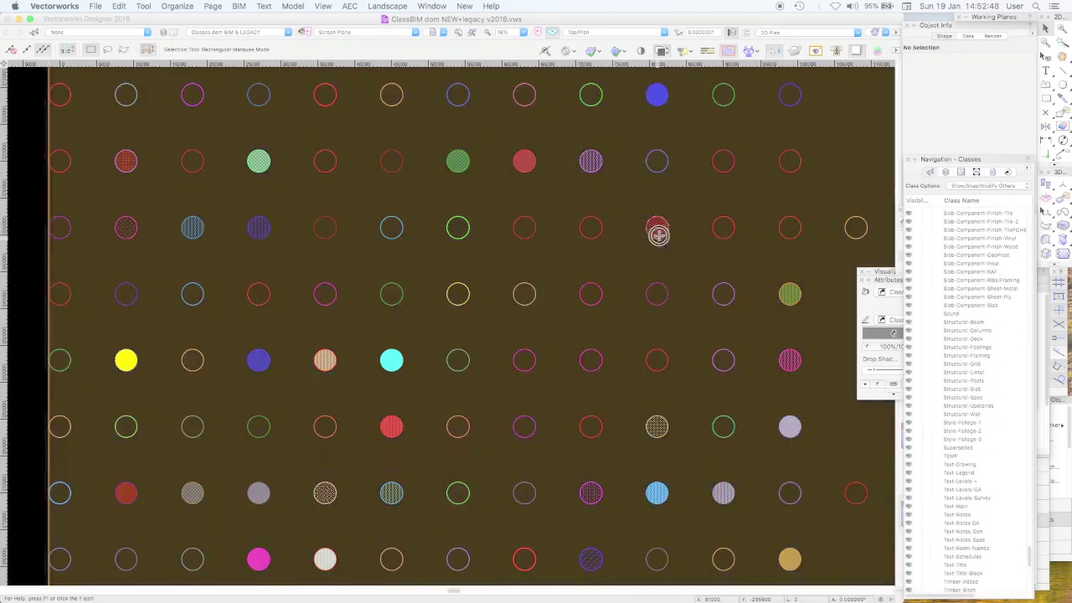
Step: Select the ClassCarry BIM+legacy symbol and view its full extent in the drawing
click(659, 235)
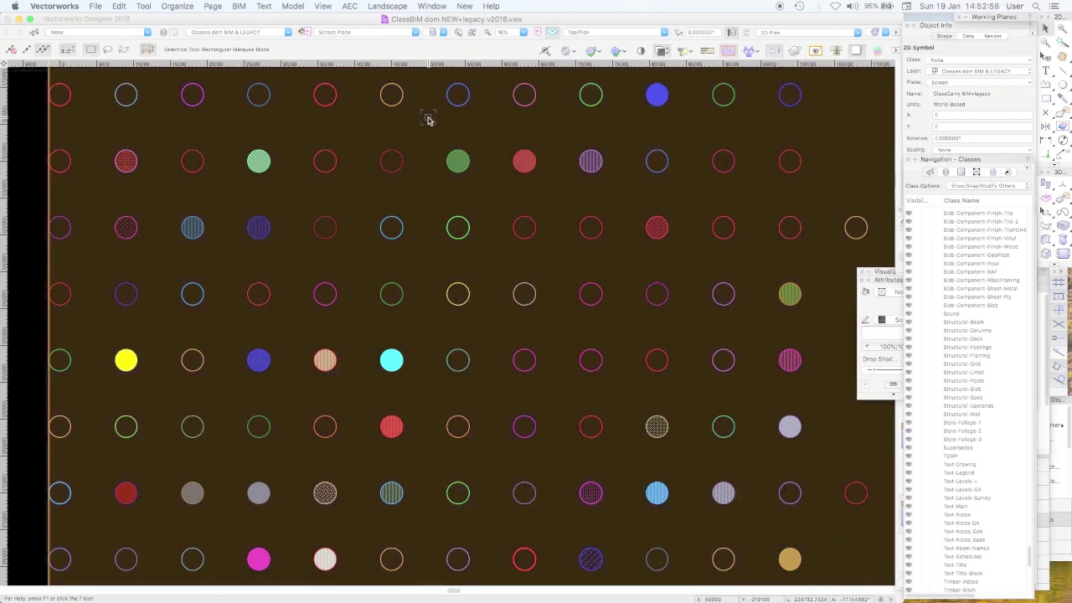
scroll(427, 120, down, 5)
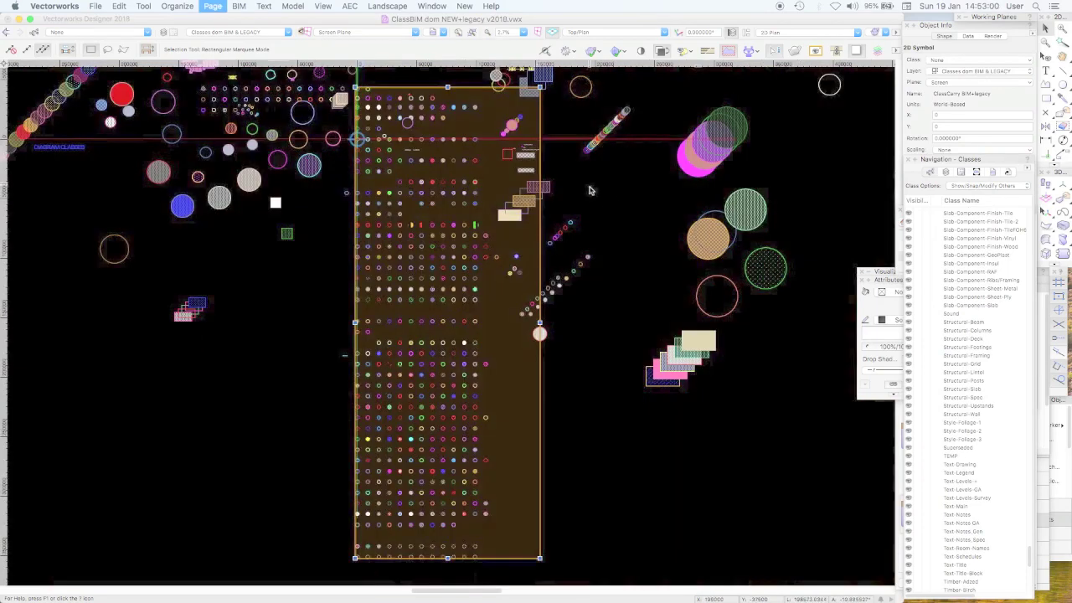
click(608, 198)
click(485, 253)
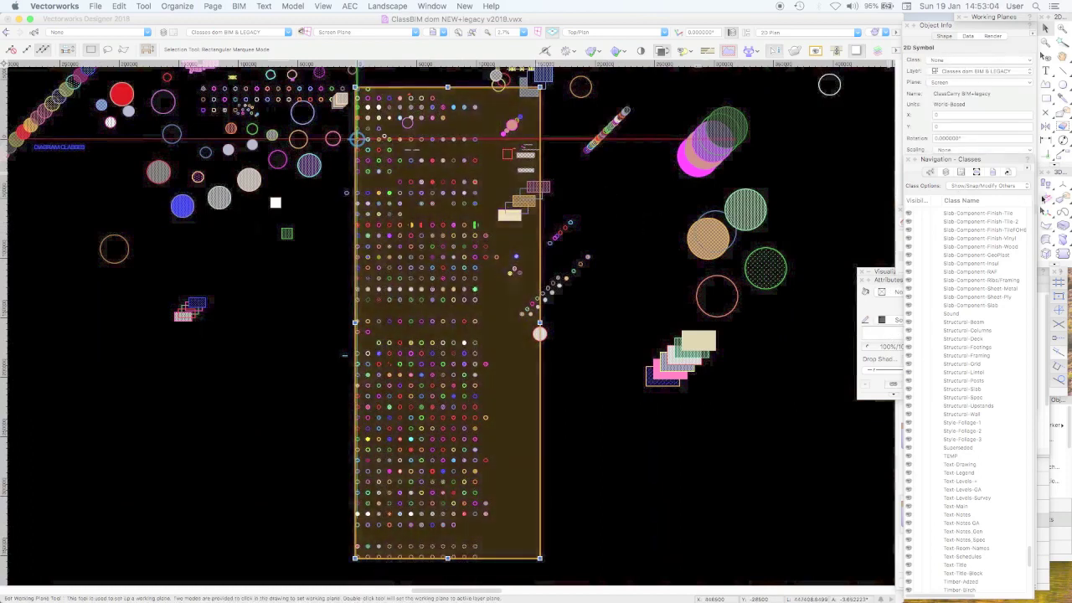
Step: Inspect the symbol in 3D with the Flyover tool, return to Top/Plan view and deselect it
click(1047, 189)
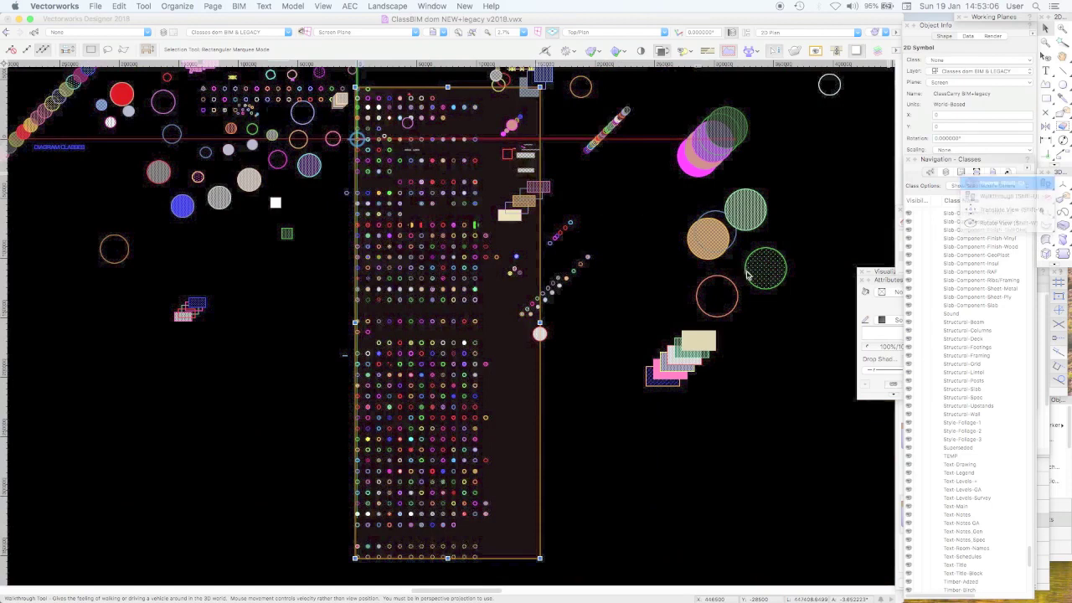
drag(495, 285, 601, 239)
mouse_move(613, 196)
mouse_down()
mouse_move(558, 242)
mouse_move(617, 186)
mouse_up()
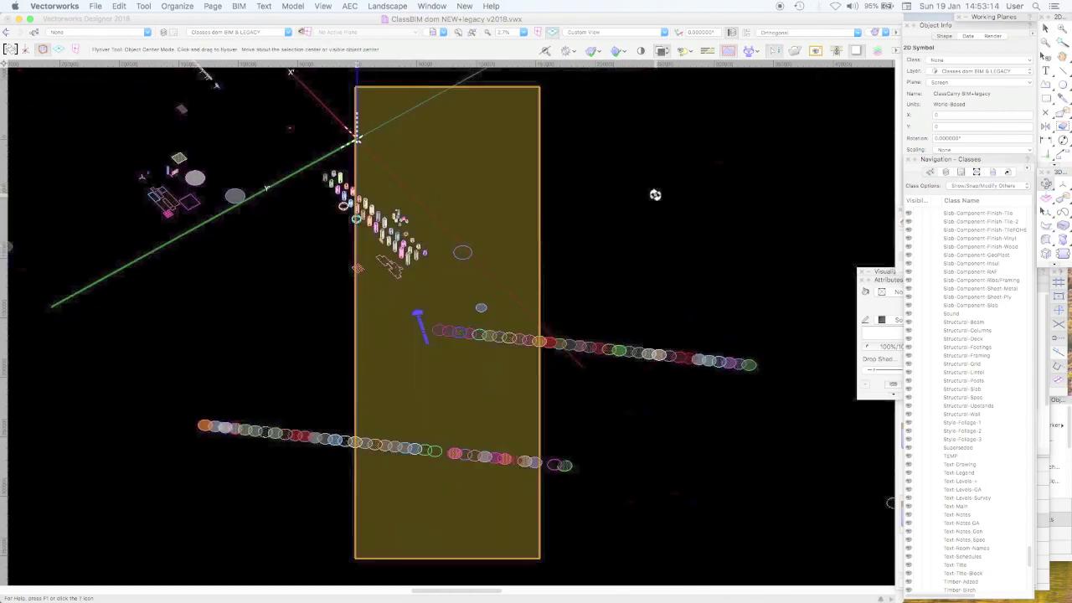
key(super+5)
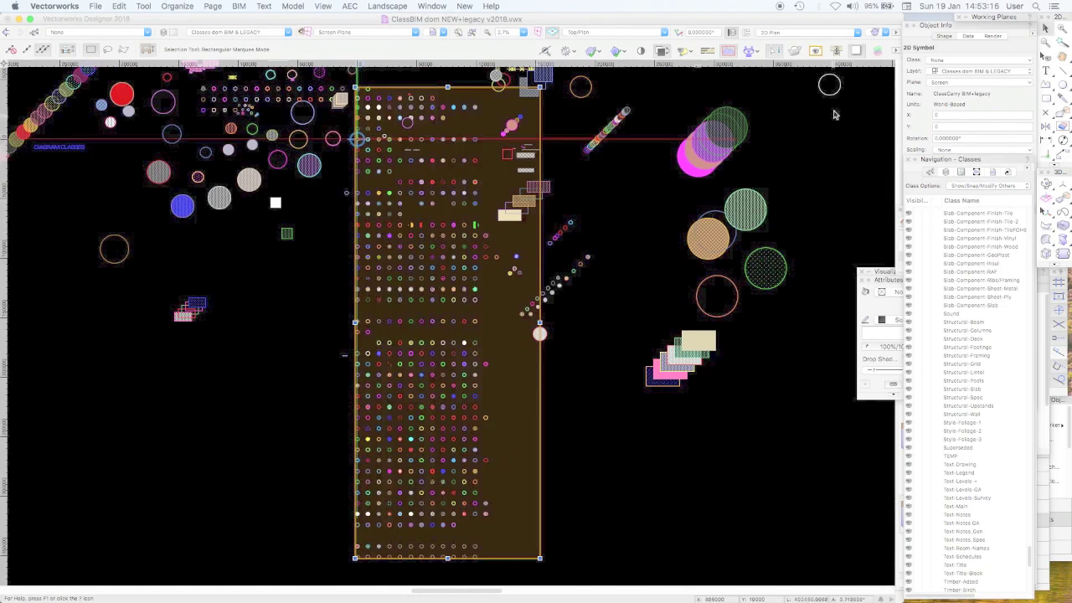
click(304, 327)
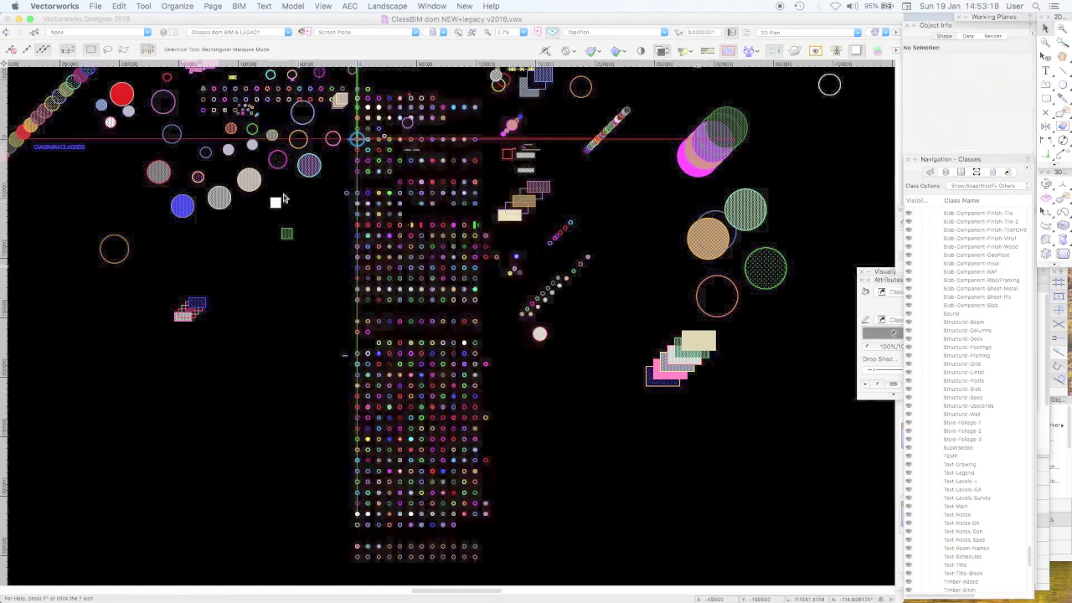
Step: Create a new document from the BIM (UK Metric) Res 2 Storey w cellar.sta template
click(95, 6)
click(105, 23)
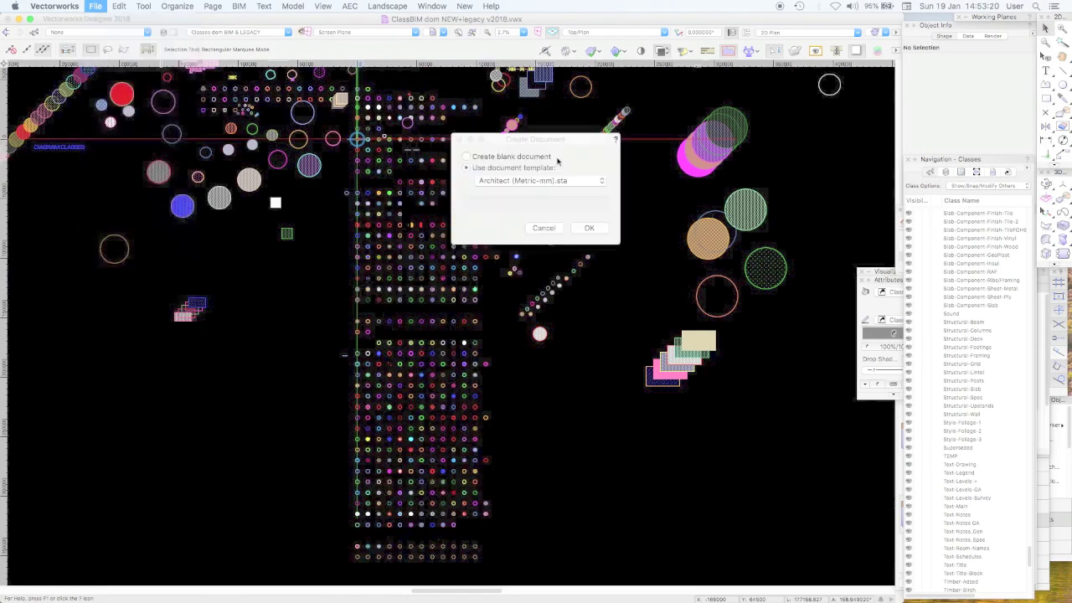
click(528, 180)
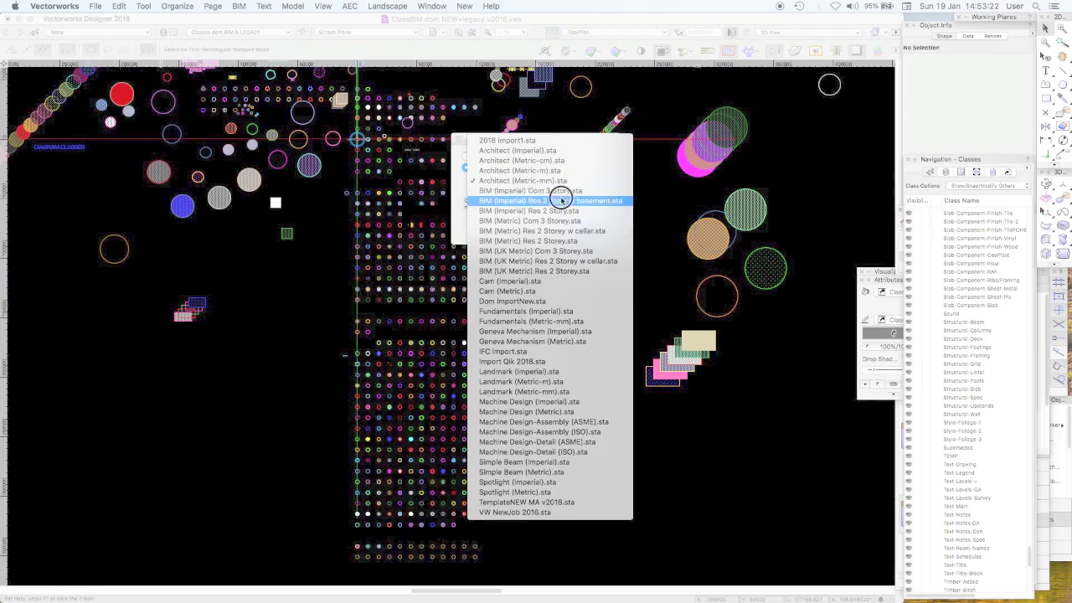
click(597, 264)
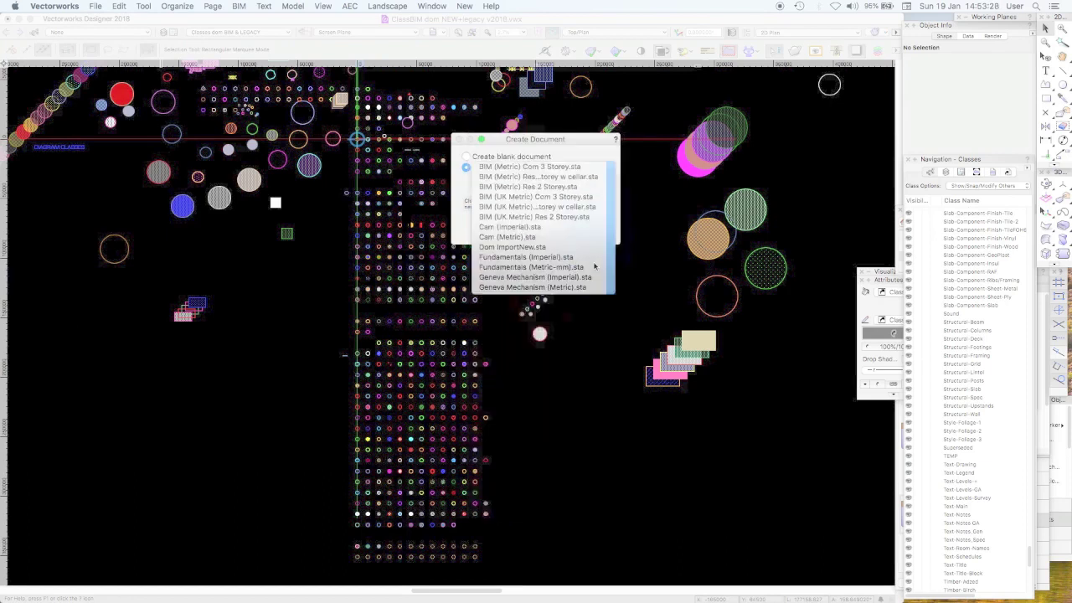
click(584, 229)
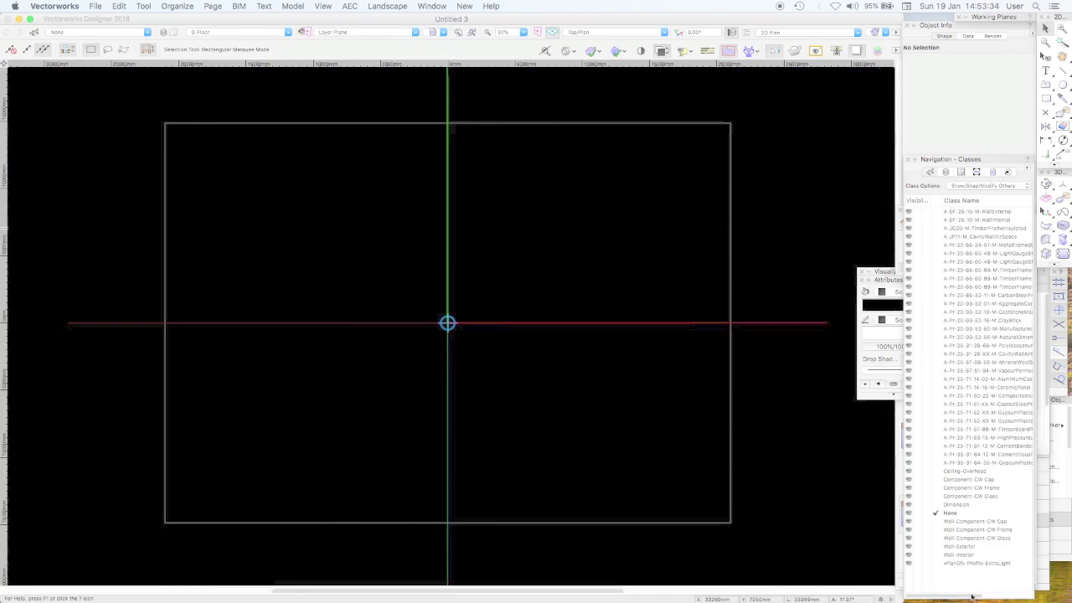
Step: Examine the new document's default classes, including the wall component and timber frame classes, with their full names readable
click(970, 596)
click(976, 482)
click(965, 523)
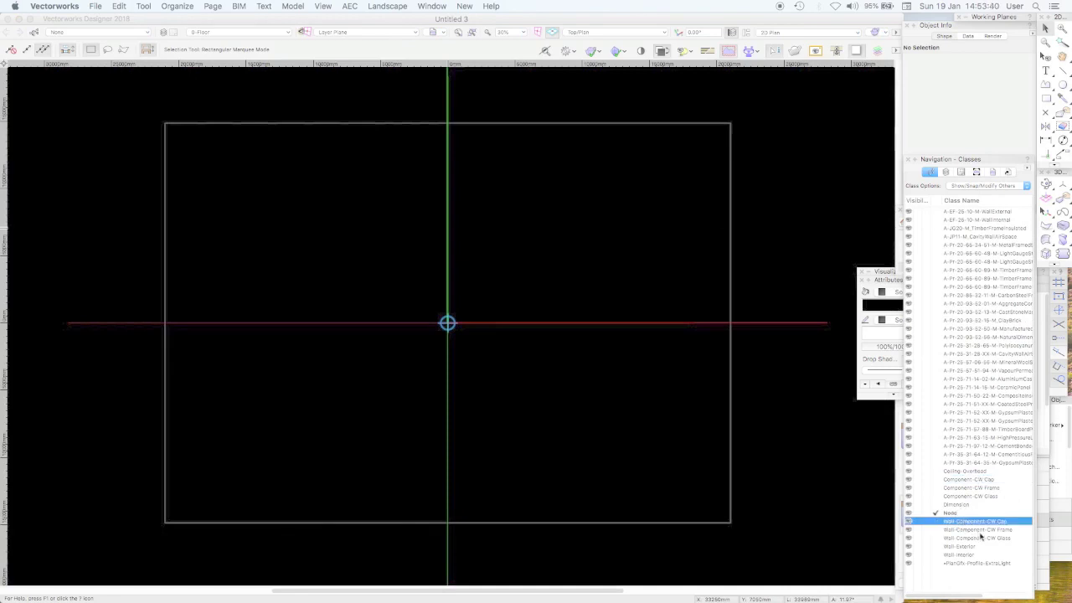
mouse_move(978, 534)
click(968, 287)
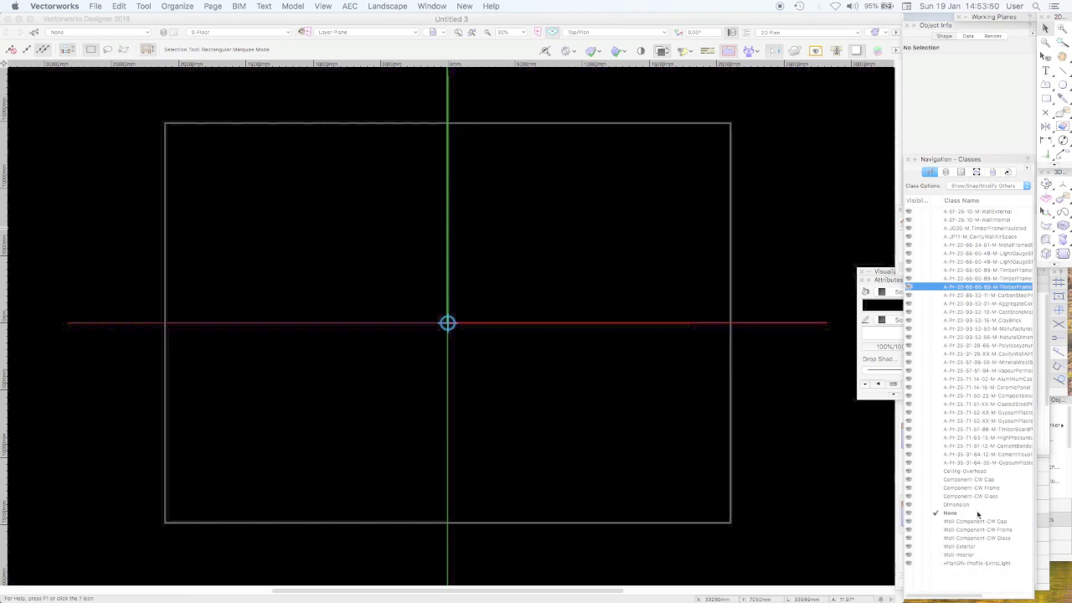
mouse_move(965, 594)
mouse_down()
mouse_move(1002, 593)
mouse_move(976, 594)
mouse_up()
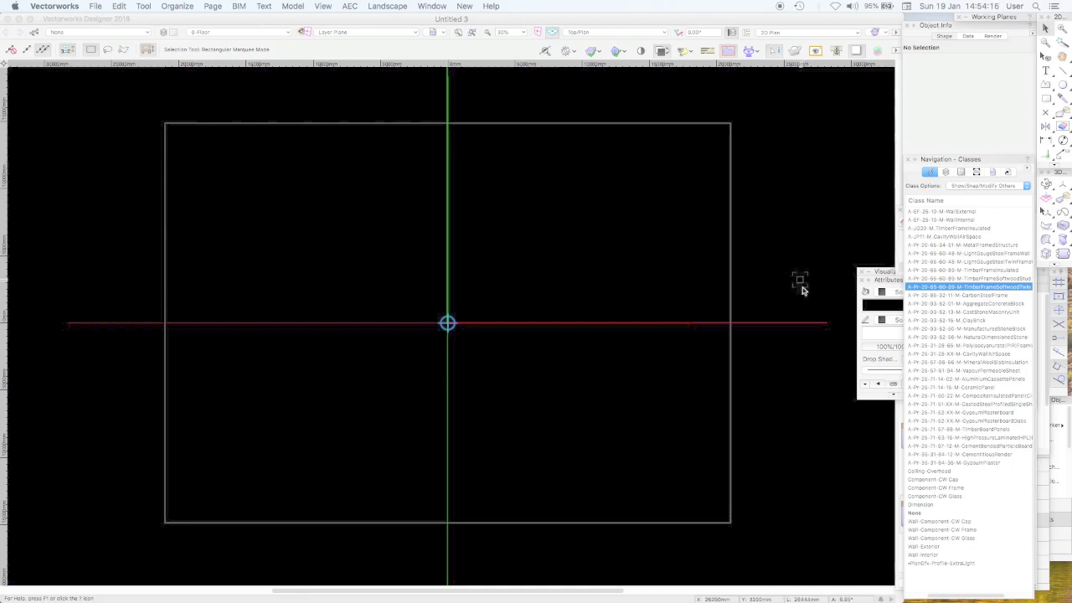
Step: Draw a rectangle about 6350 by 4650 mm across the page's right border and make all its attributes by class
click(1047, 99)
click(779, 217)
click(693, 279)
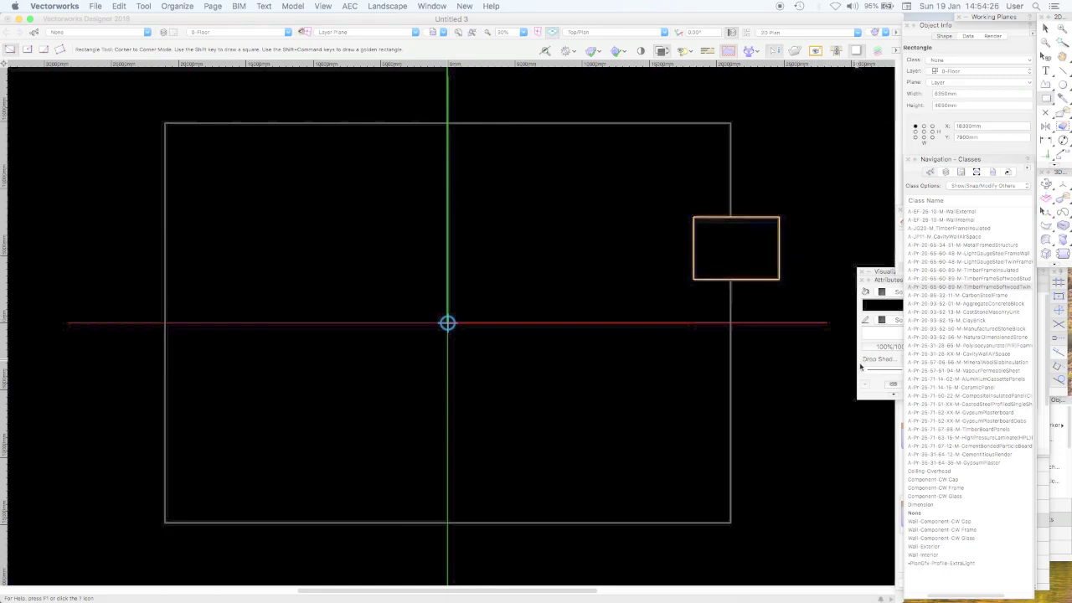
click(896, 397)
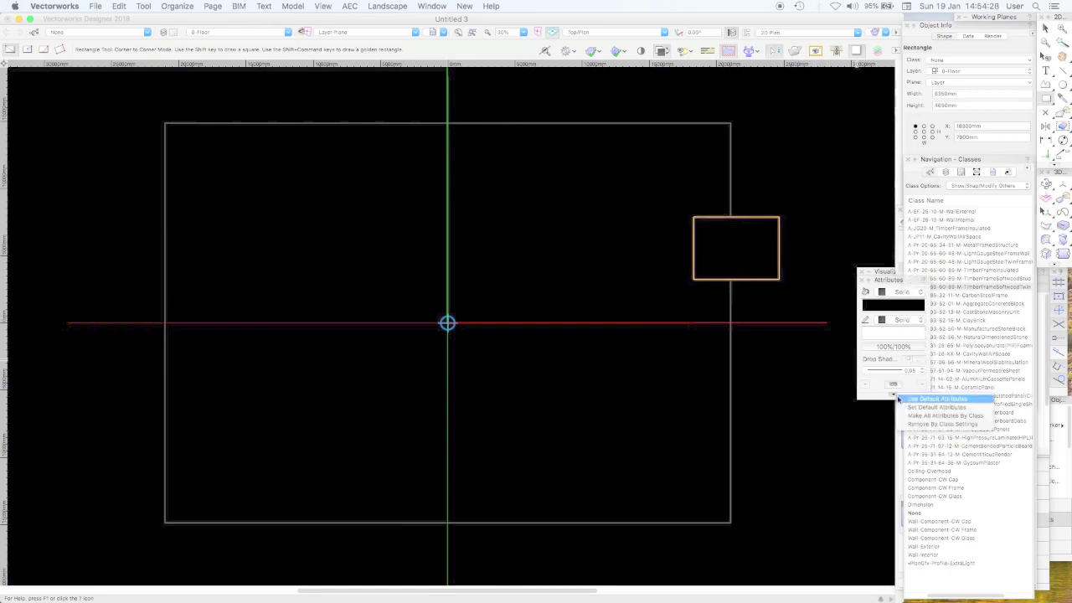
click(974, 416)
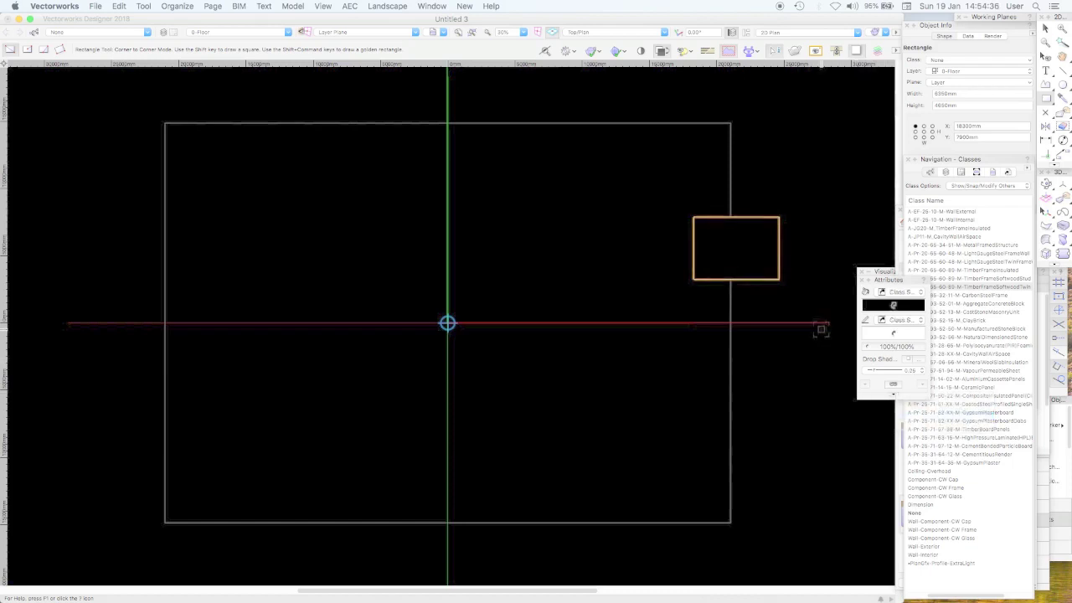
Step: Delete the rectangle and close the template document without saving
key(Delete)
key(x)
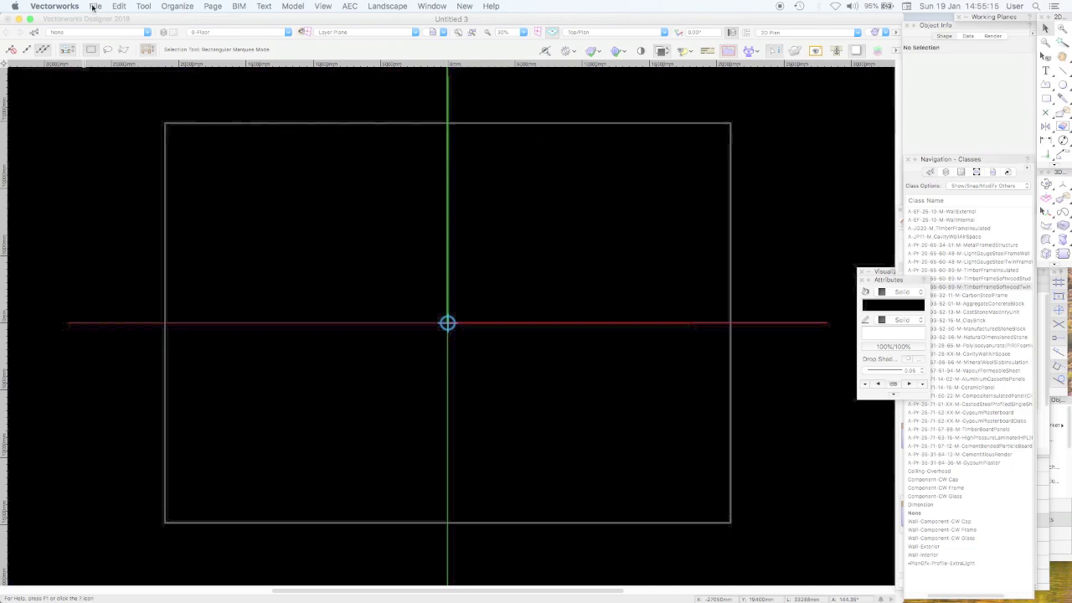
click(95, 7)
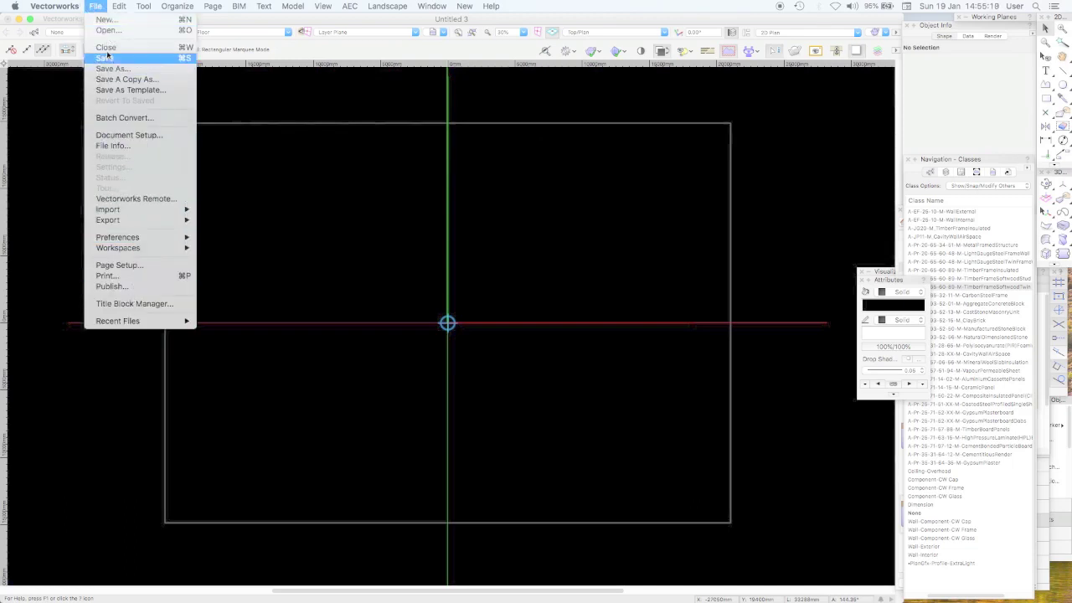
click(174, 47)
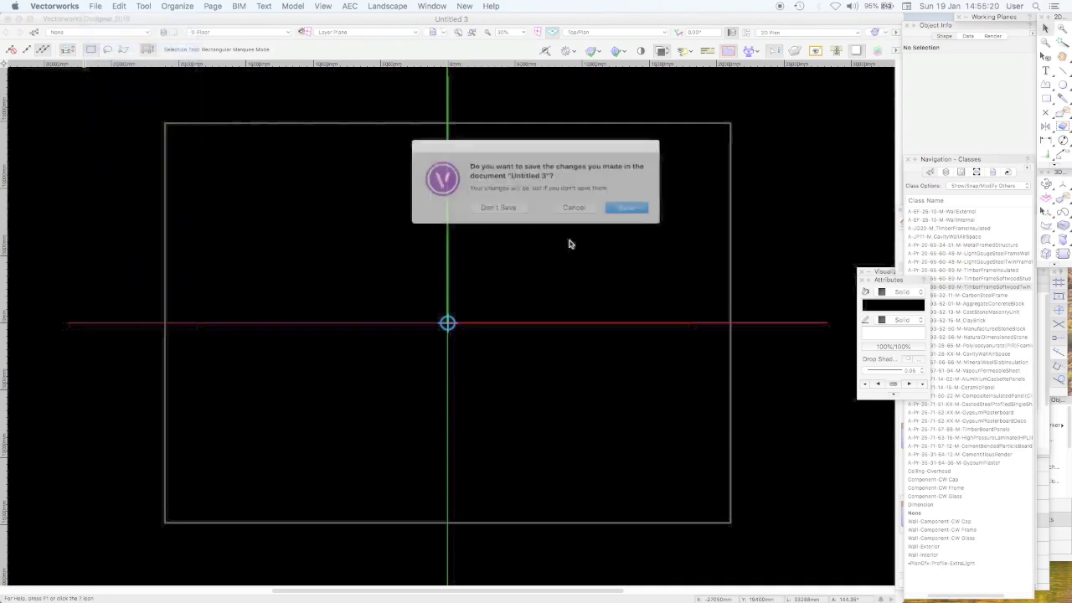
click(501, 208)
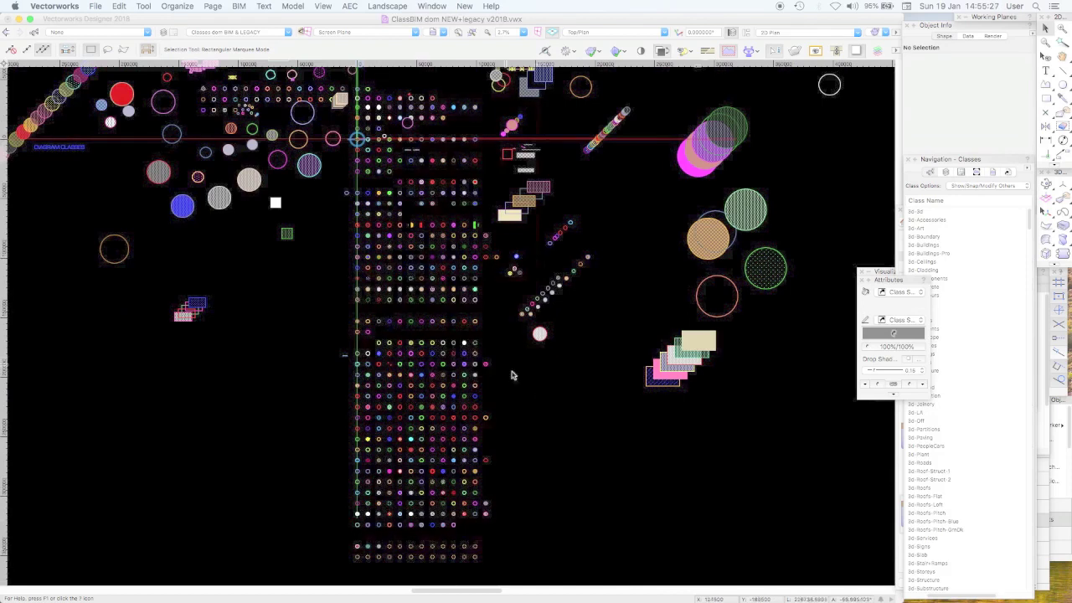
Step: Switch to the VWXTUT HRH MA file to view its classes, and return to ClassBIM dom NEW+legacy v2018
click(433, 6)
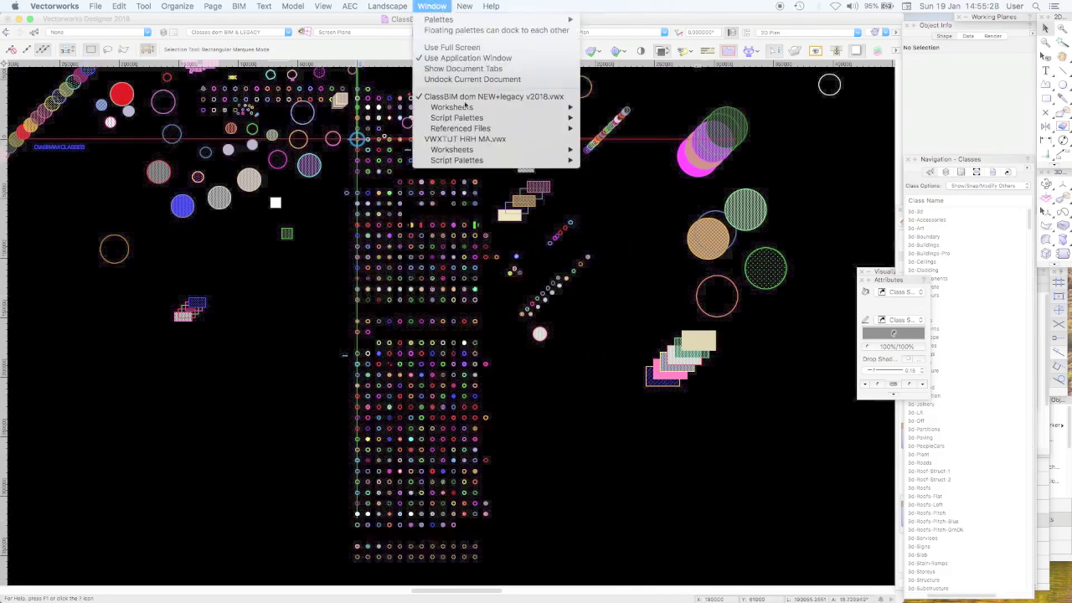
click(474, 140)
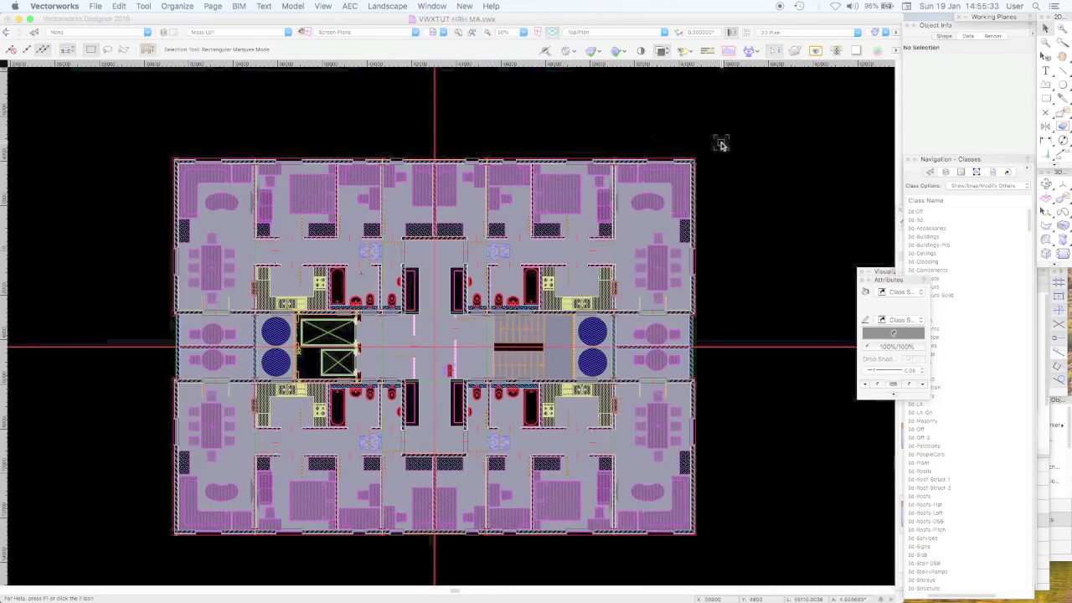
click(943, 172)
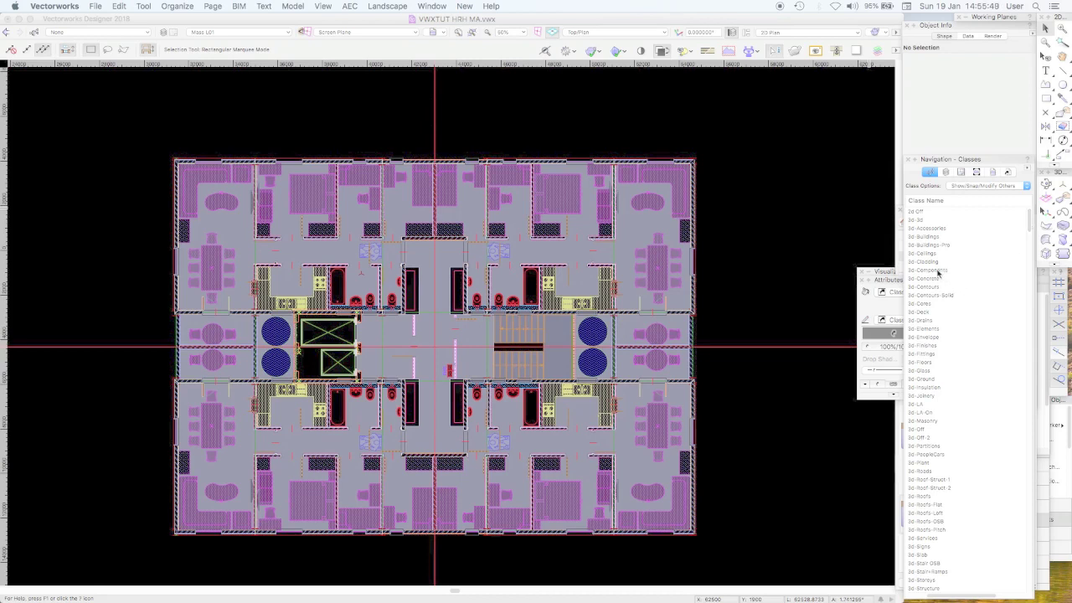
click(431, 6)
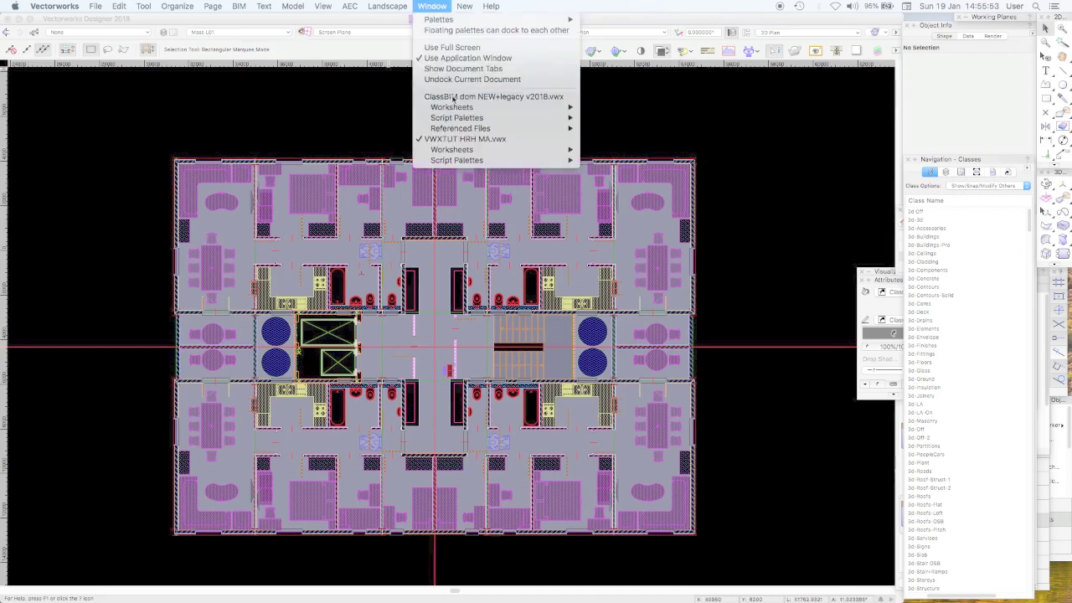
click(713, 128)
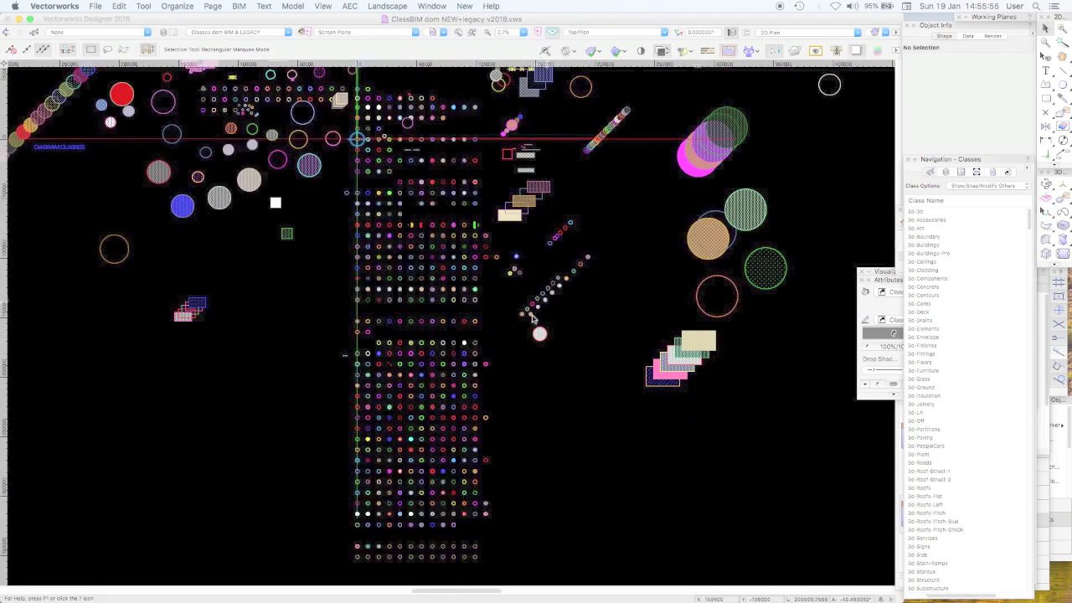
Step: Try deleting the ClassCarry BIM+legacy symbol, and undo and redo the deletion several times
click(431, 298)
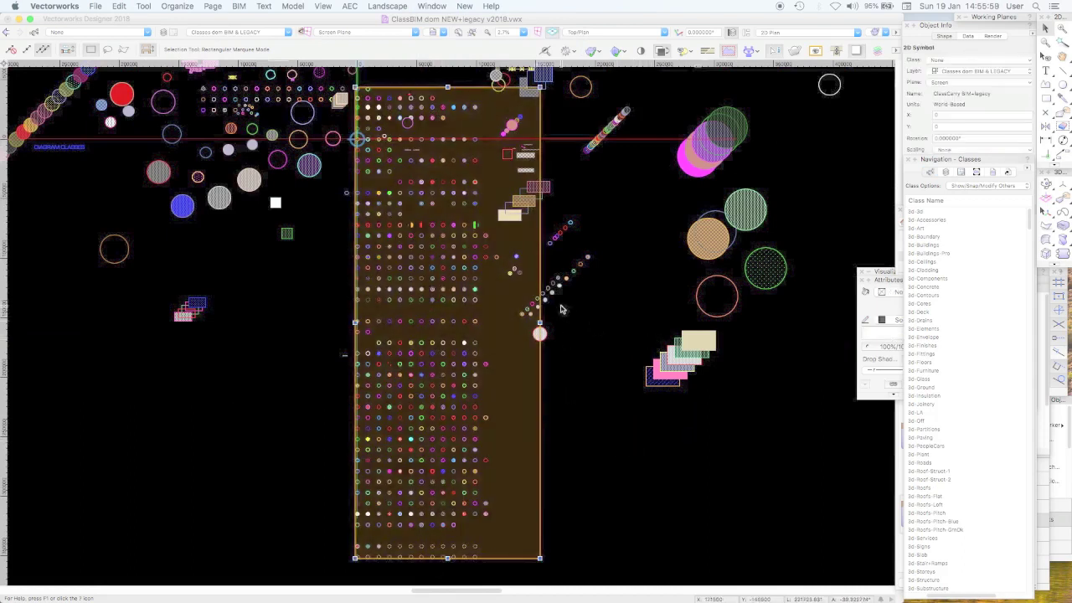
key(BackSpace)
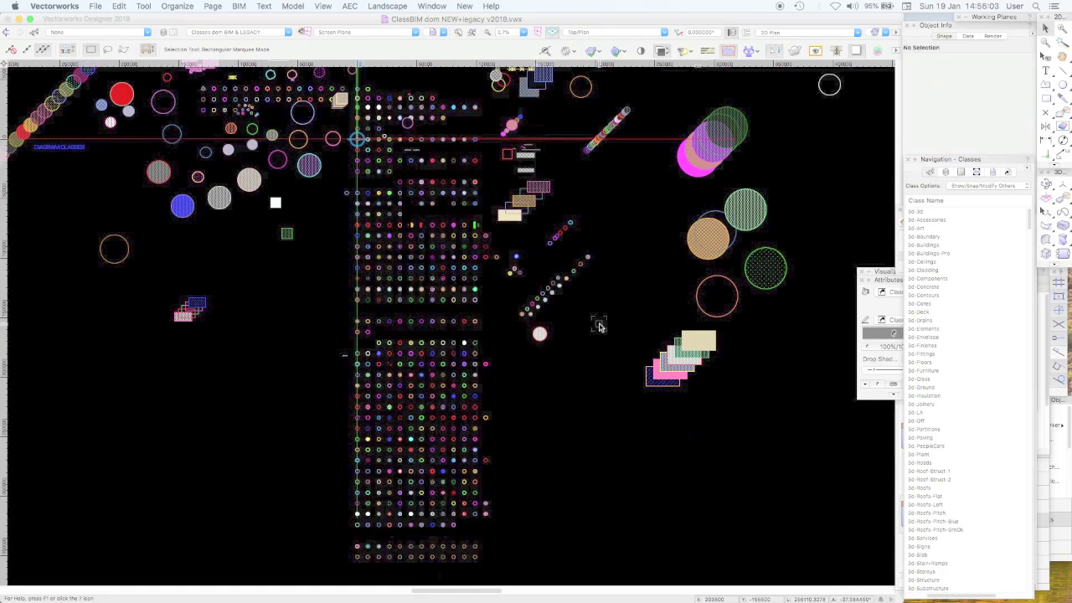
key(super+z)
key(super+y)
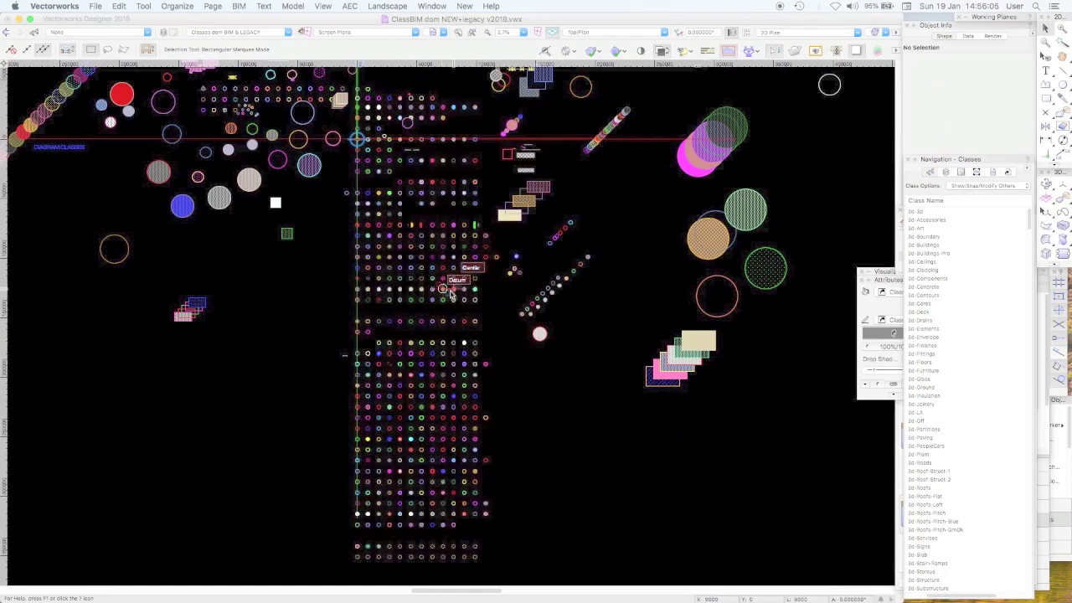
key(super+z)
key(super+y)
key(super+z)
key(super+y)
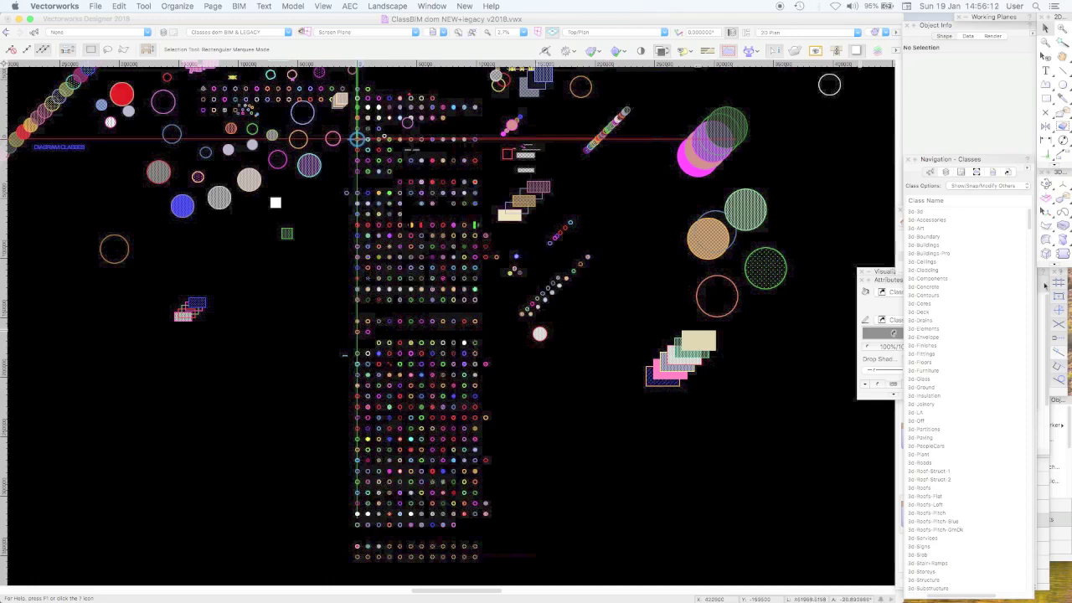
Step: Examine the graphic attributes and textures of the Clad-Rough-SeaGreen class, leaving its settings untouched
drag(1031, 221, 1033, 283)
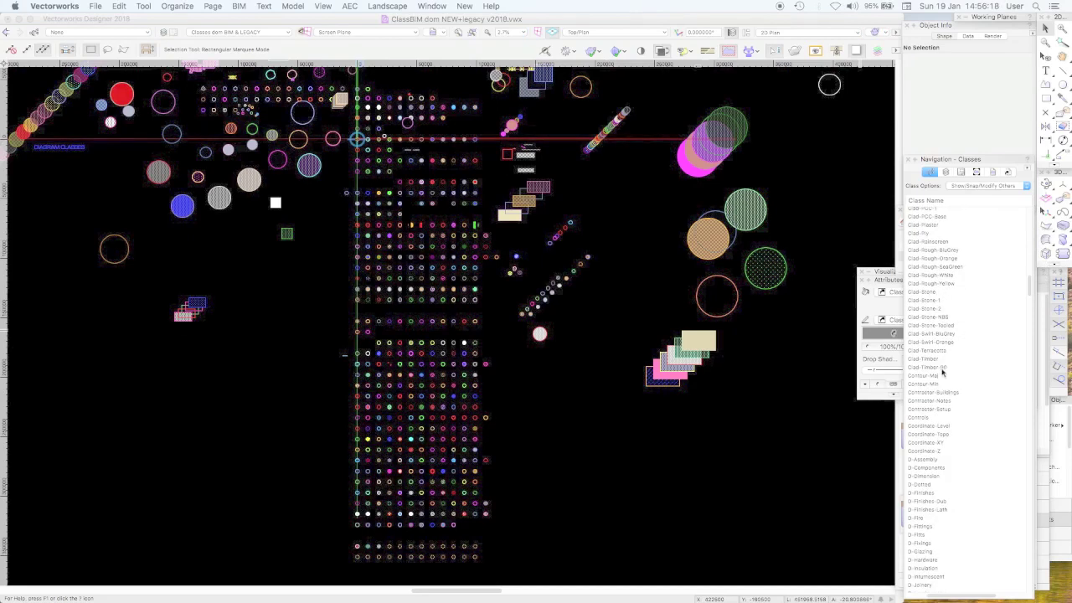
click(938, 266)
right_click(945, 266)
click(955, 277)
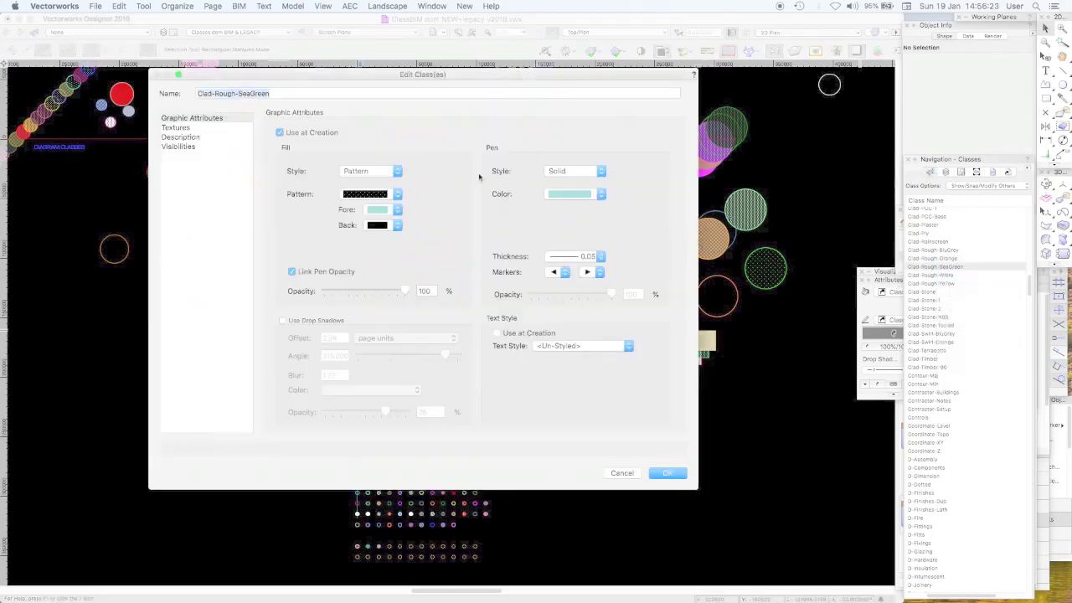
click(180, 126)
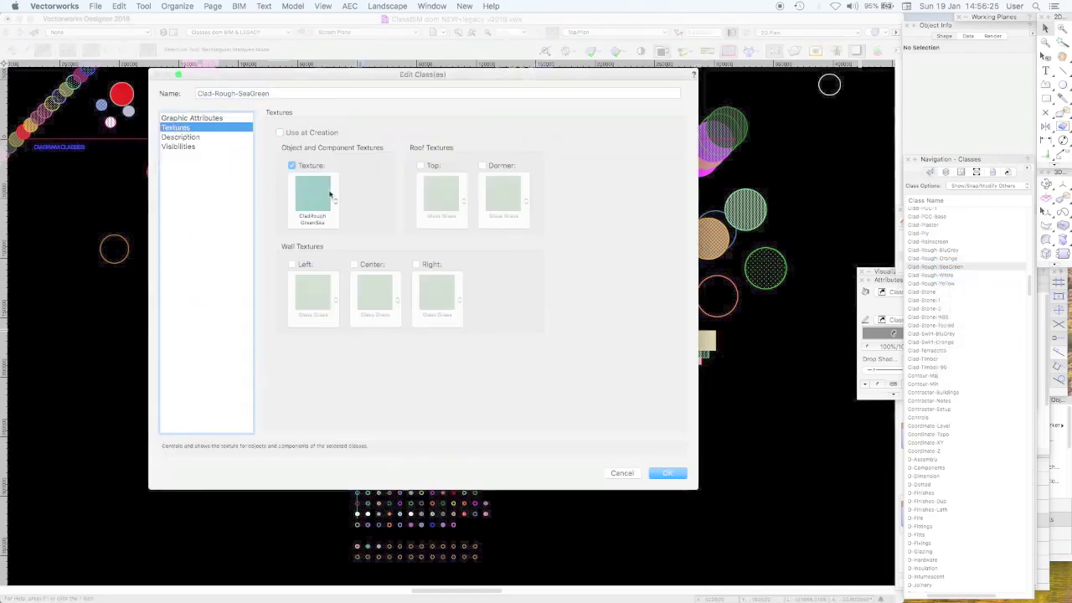
click(622, 472)
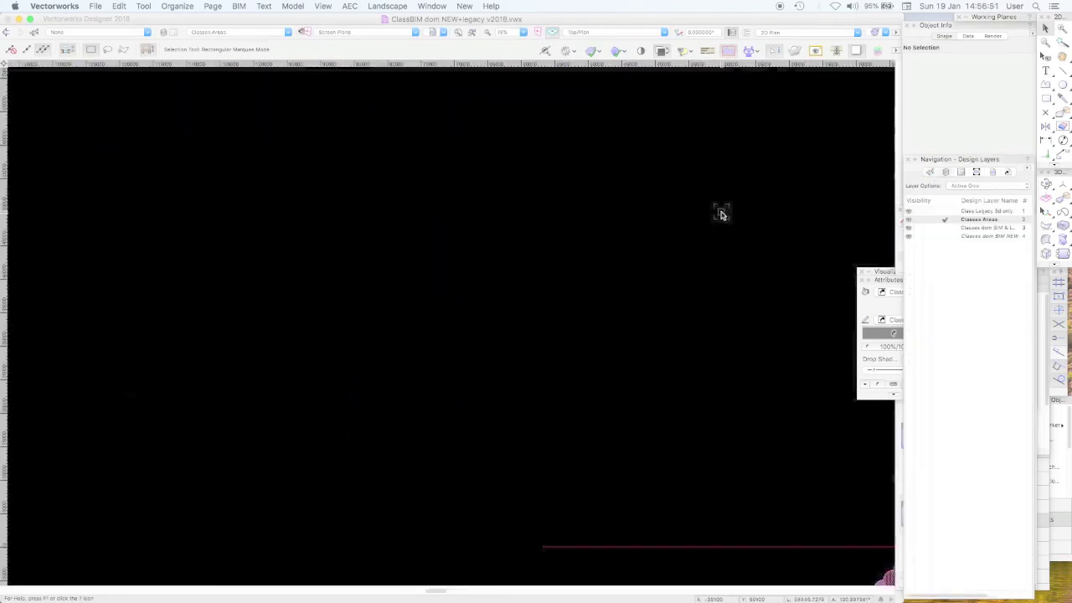
Step: Show all circles on the Classes Areas layer and check which area class several of them belong to
key(super+6)
click(557, 207)
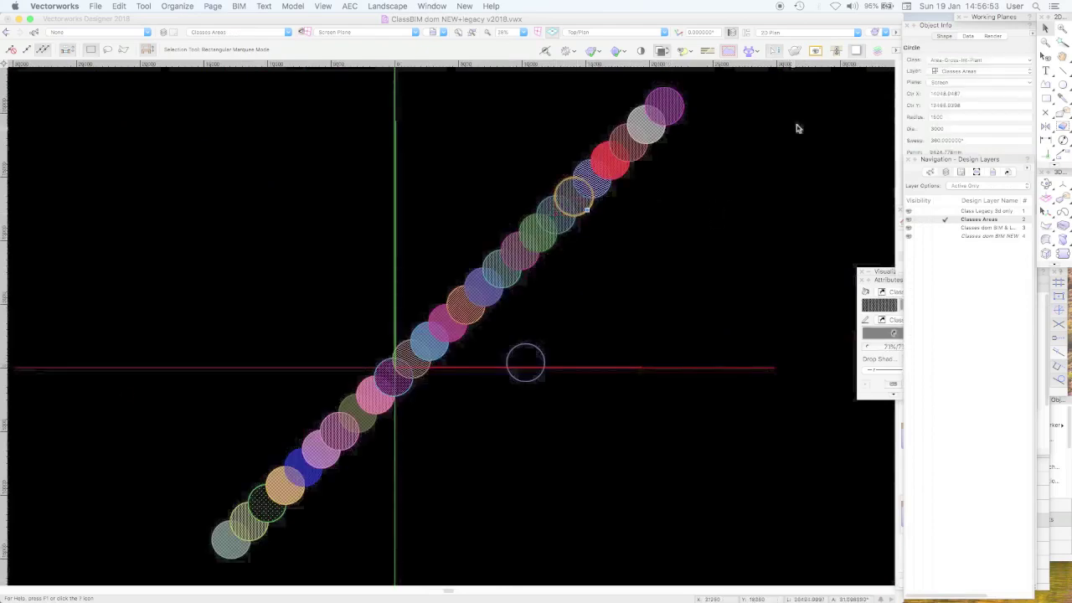
click(431, 320)
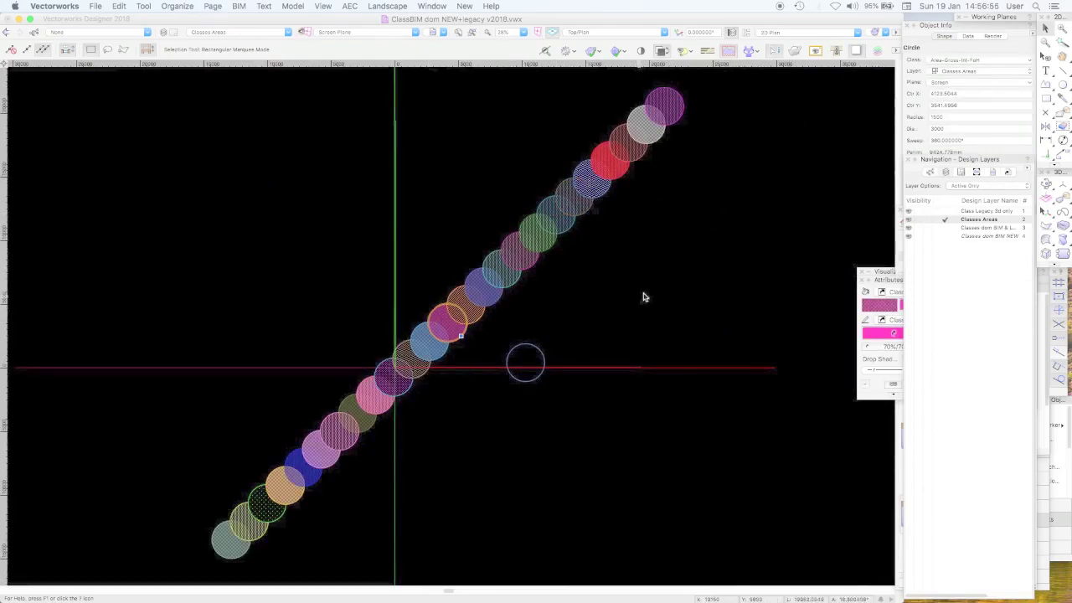
click(353, 431)
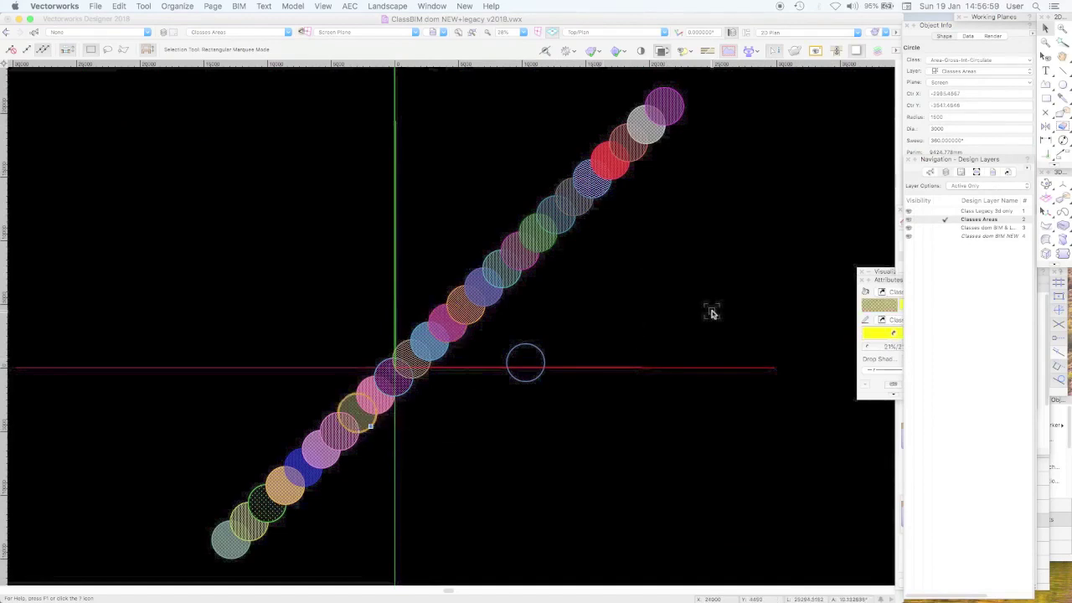
click(327, 455)
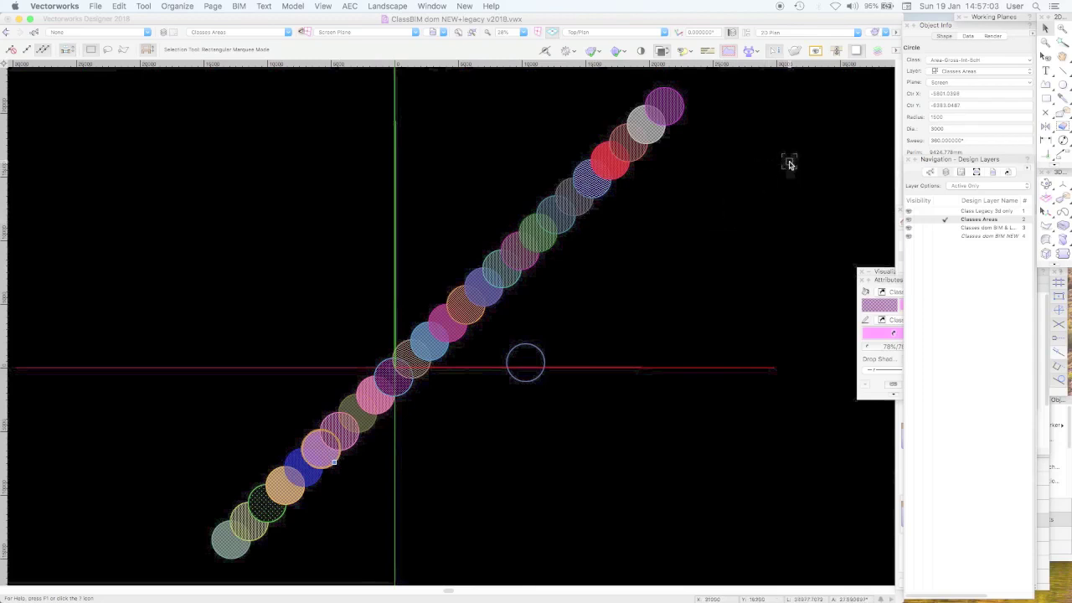
click(675, 112)
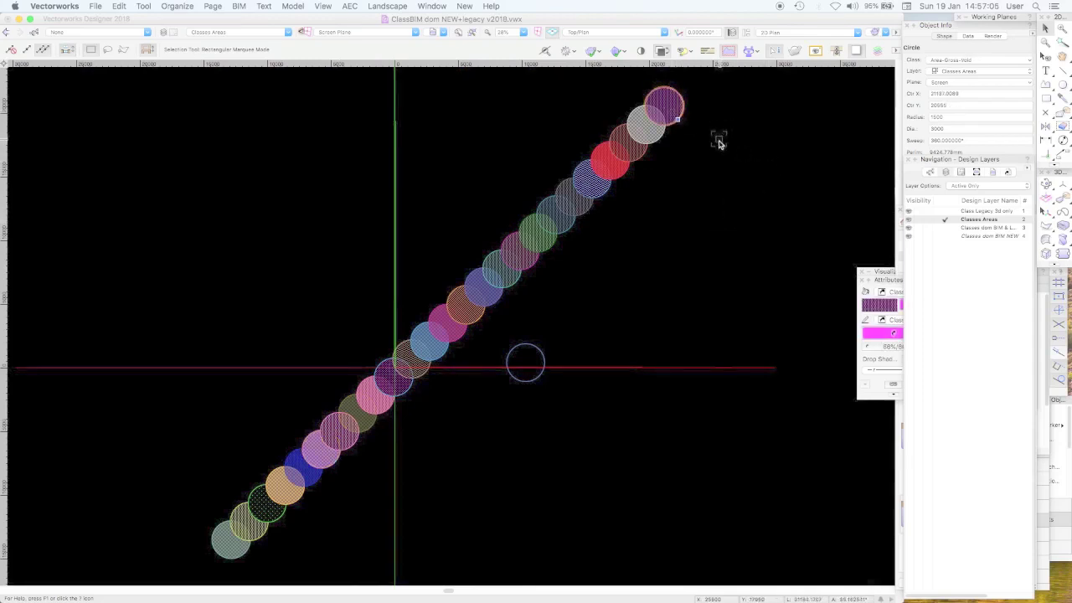
click(654, 132)
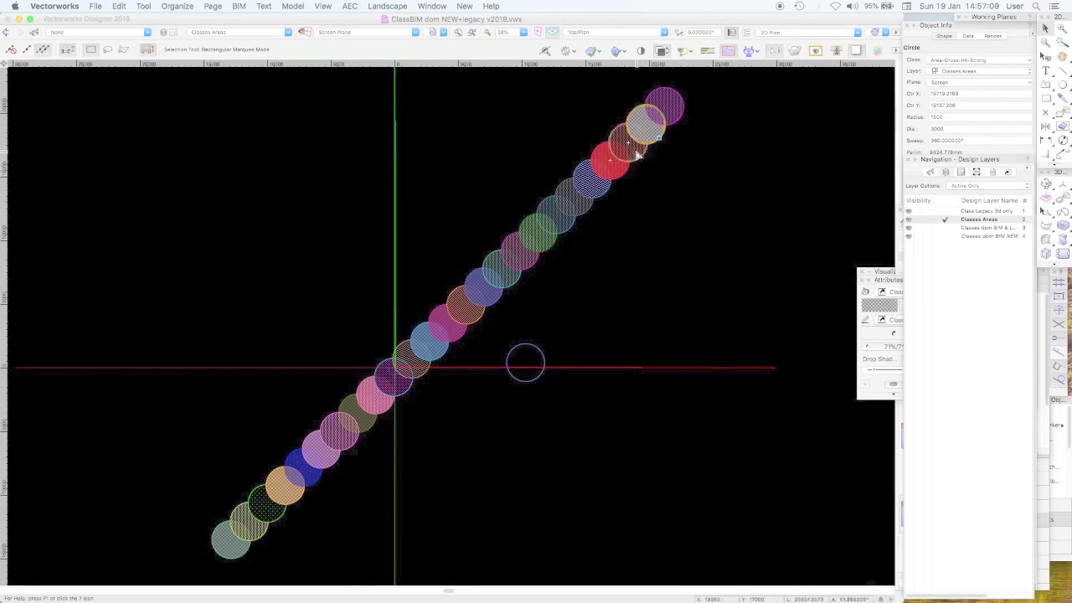
click(609, 163)
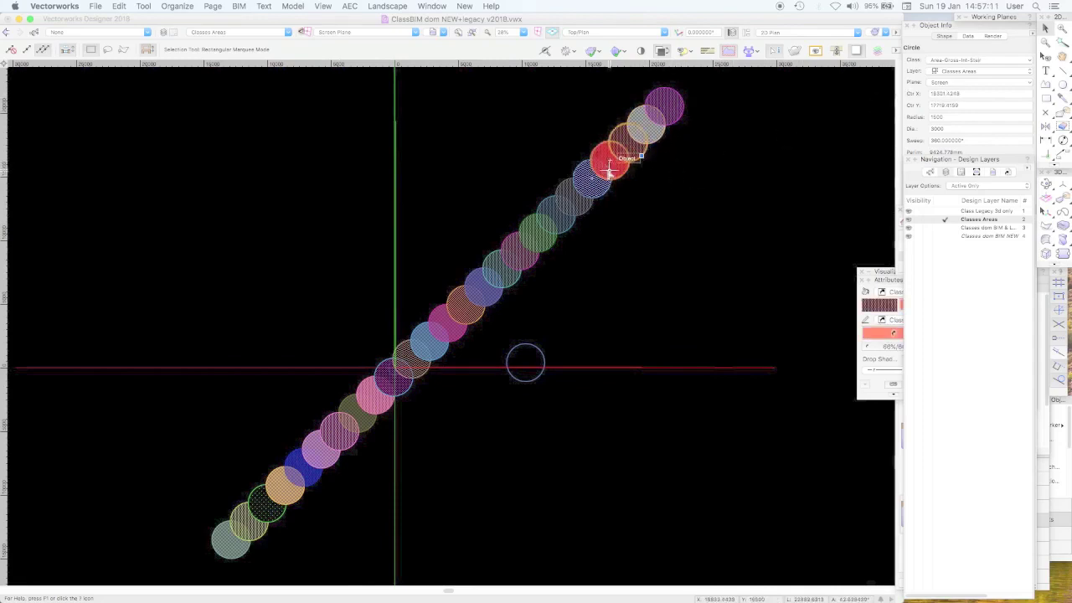
click(612, 167)
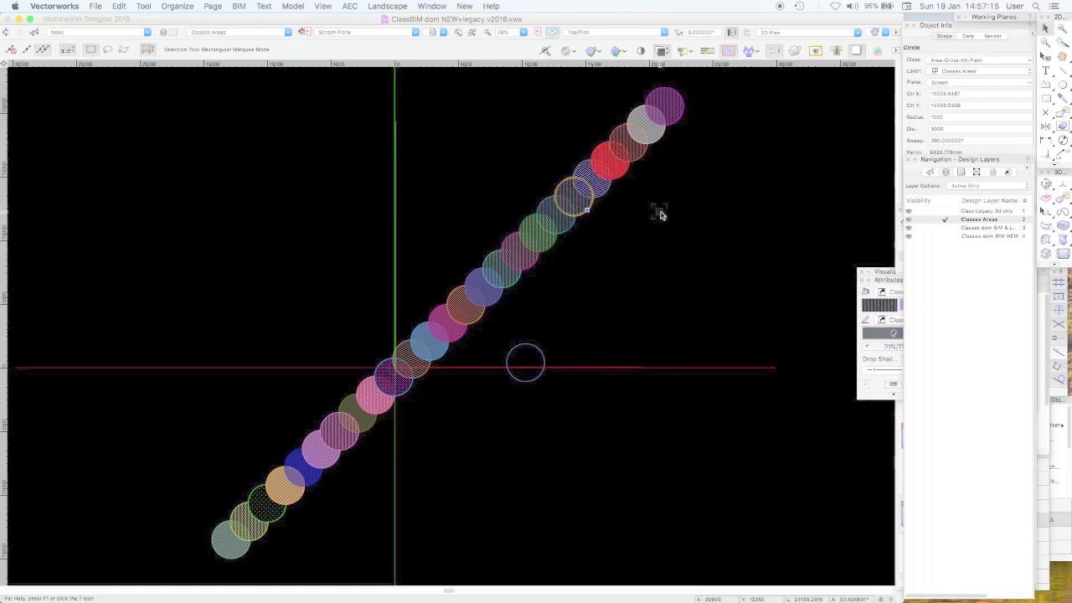
click(695, 216)
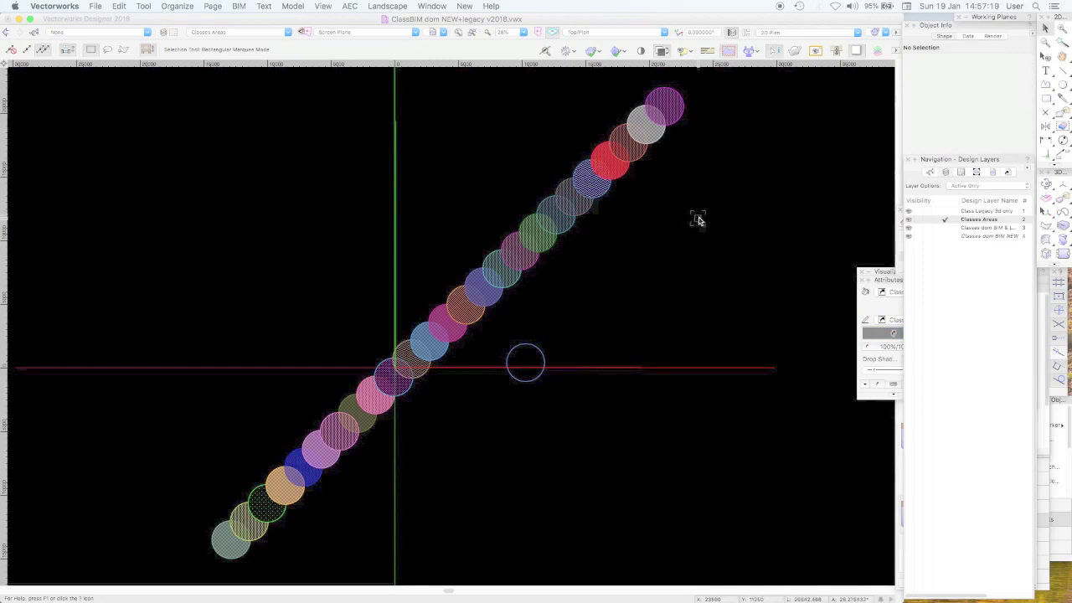
click(530, 261)
click(592, 264)
Step: Make Classes dom BIM NEW the active layer and fit all its objects in view
click(946, 230)
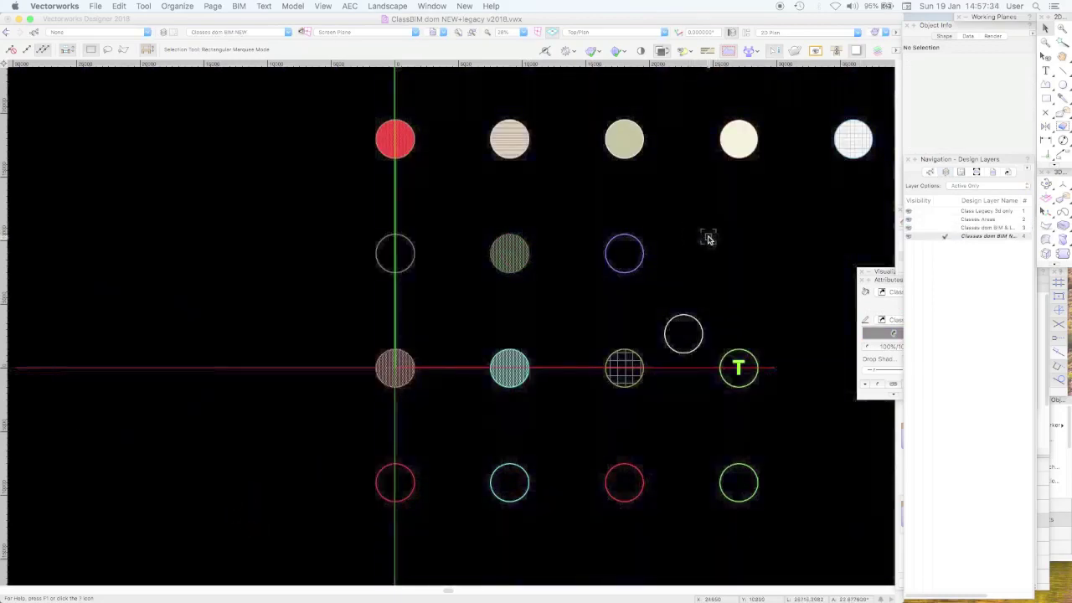
key(super+6)
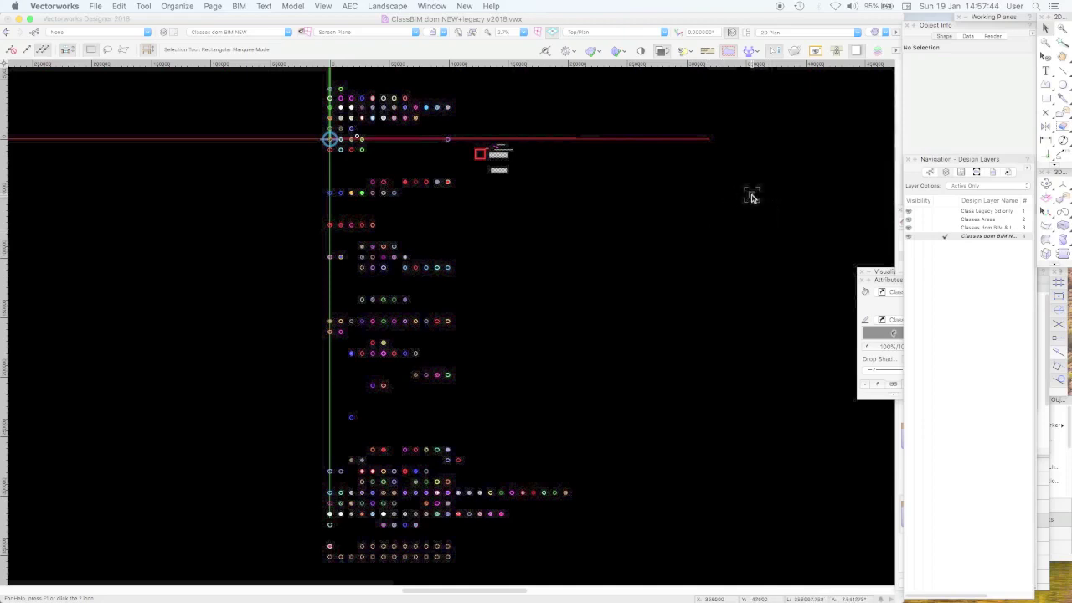
Step: Switch to the VWXTUT HRH MA file and browse its list of classes
right_click(751, 194)
click(774, 222)
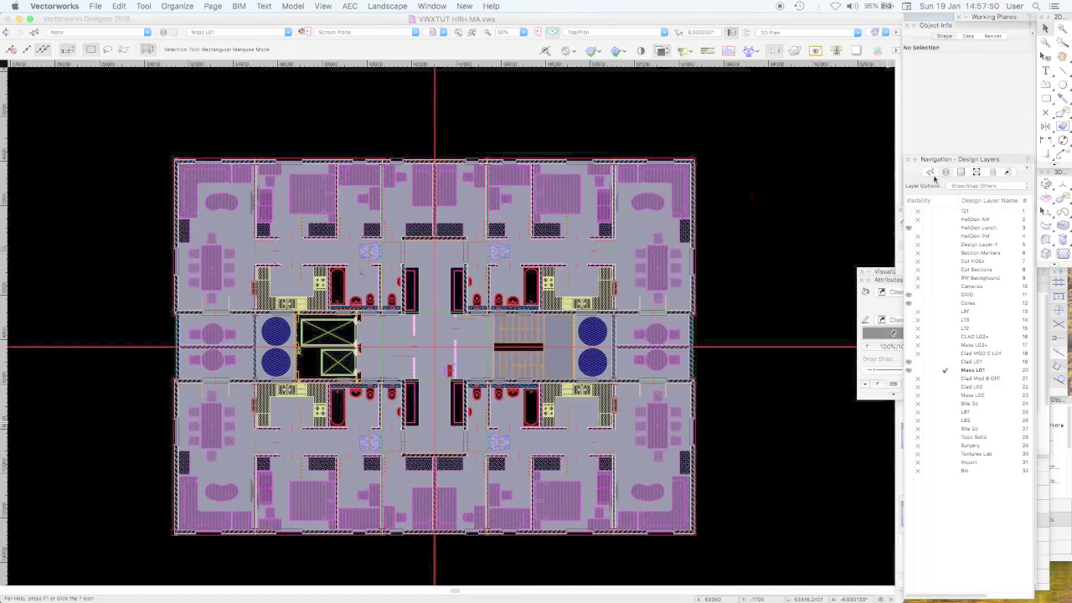
click(933, 175)
drag(1030, 247, 849, 186)
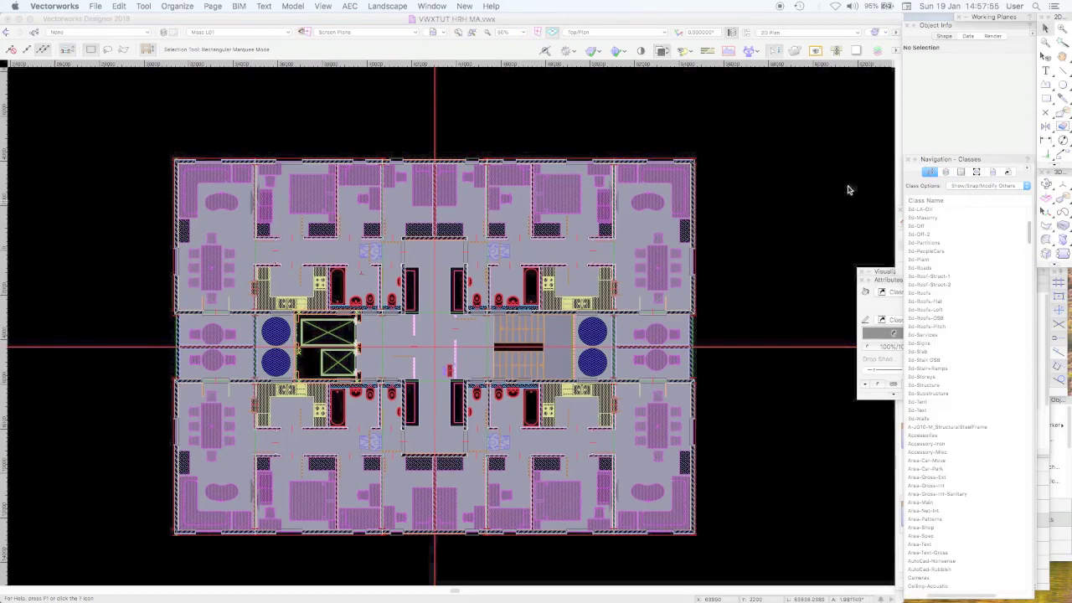
right_click(793, 162)
click(716, 203)
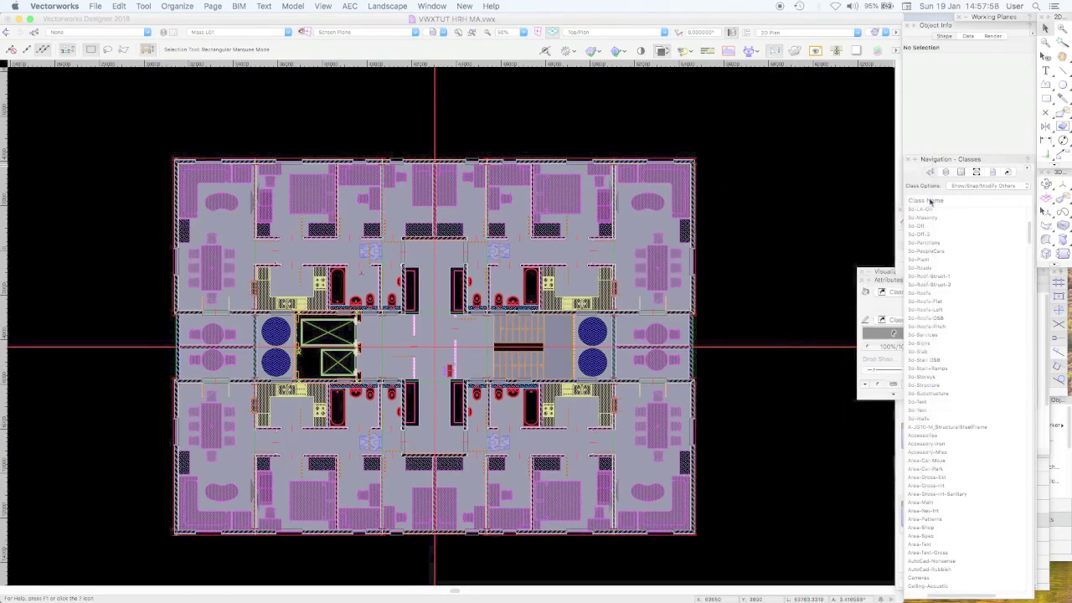
Step: Activate the Surgery layer, set the layer options to Active Only, and make Topo Solid the active layer
click(947, 171)
click(977, 463)
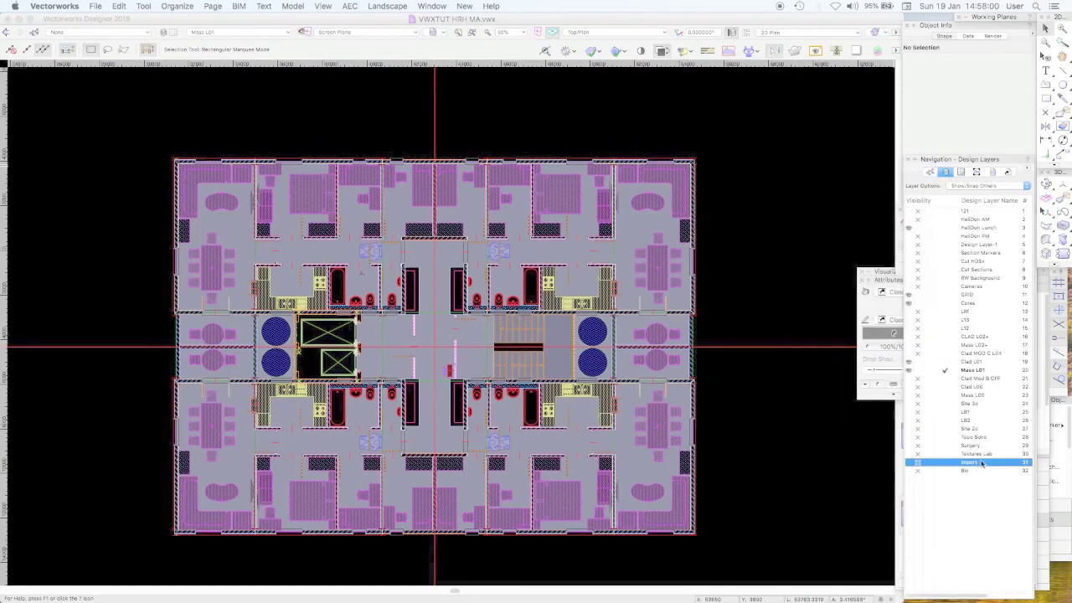
click(956, 447)
double_click(955, 448)
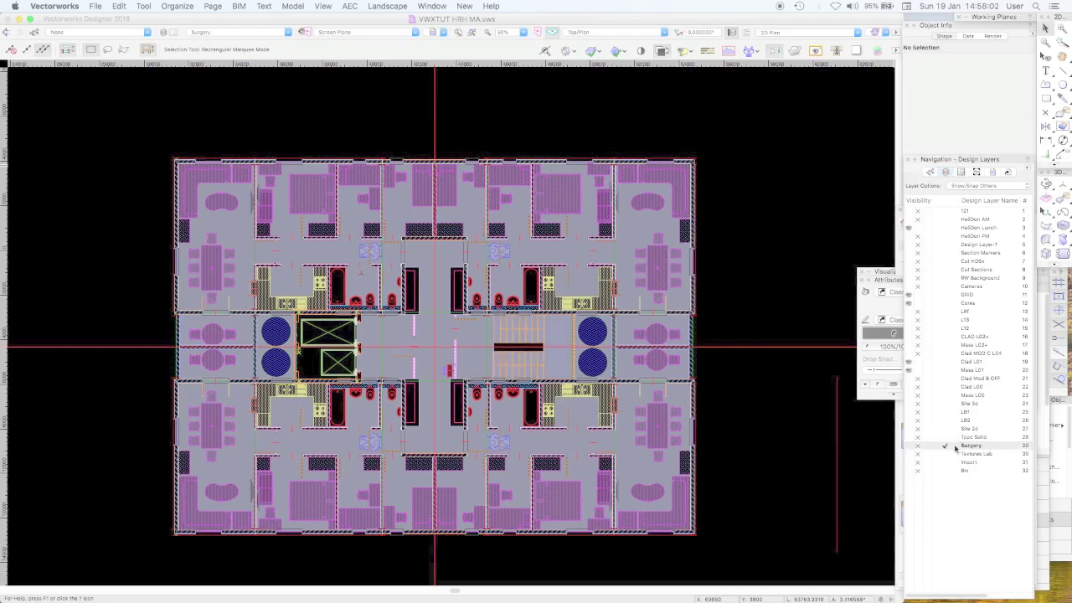
click(965, 186)
click(964, 158)
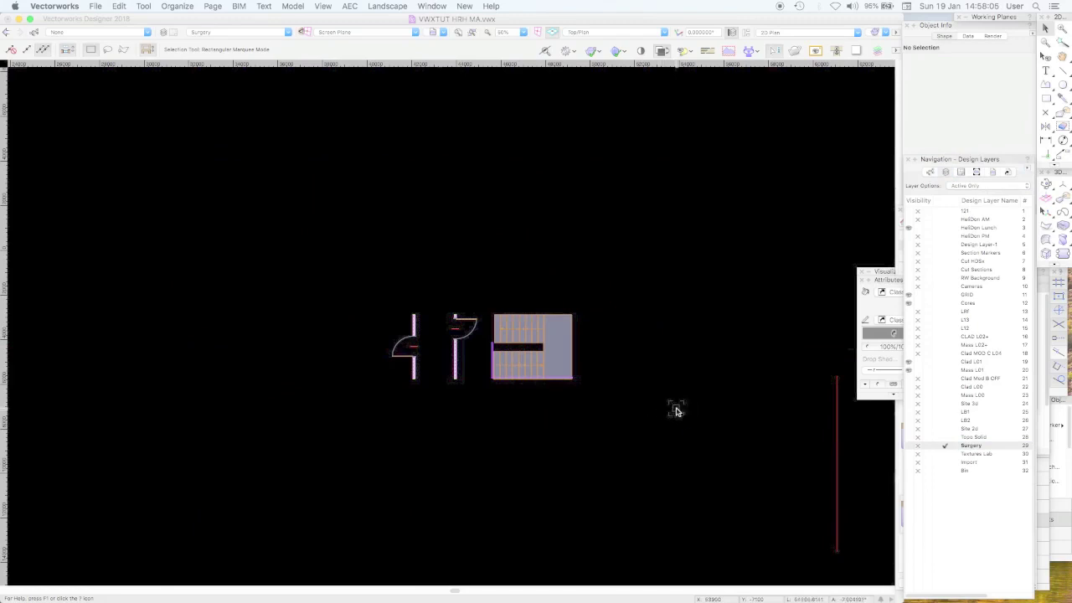
click(946, 436)
Step: List the file's classes with their visibility settings and make all of them visible
click(930, 172)
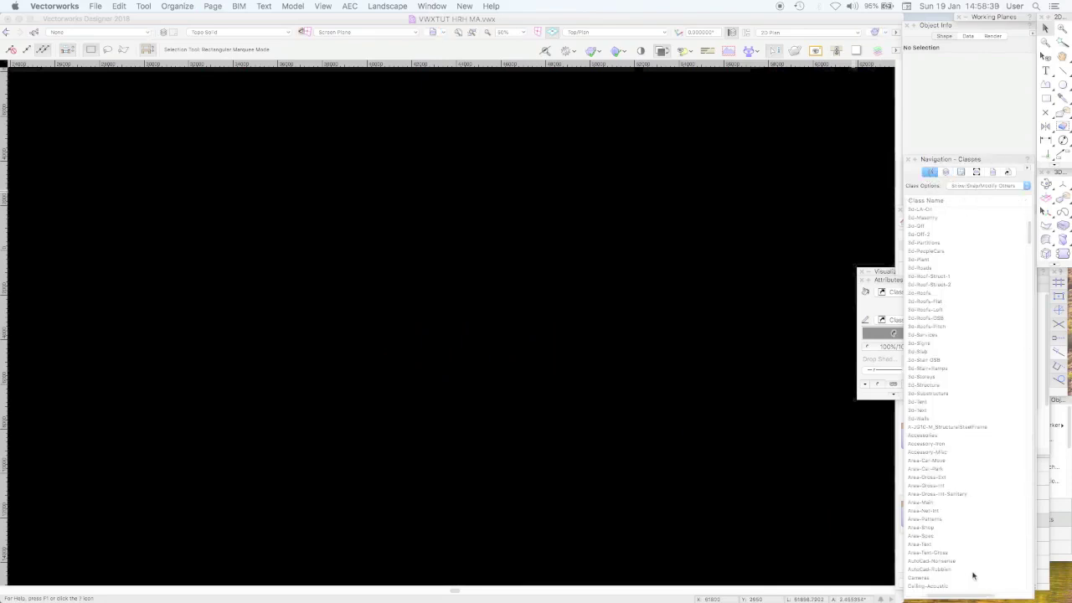
drag(953, 595, 917, 590)
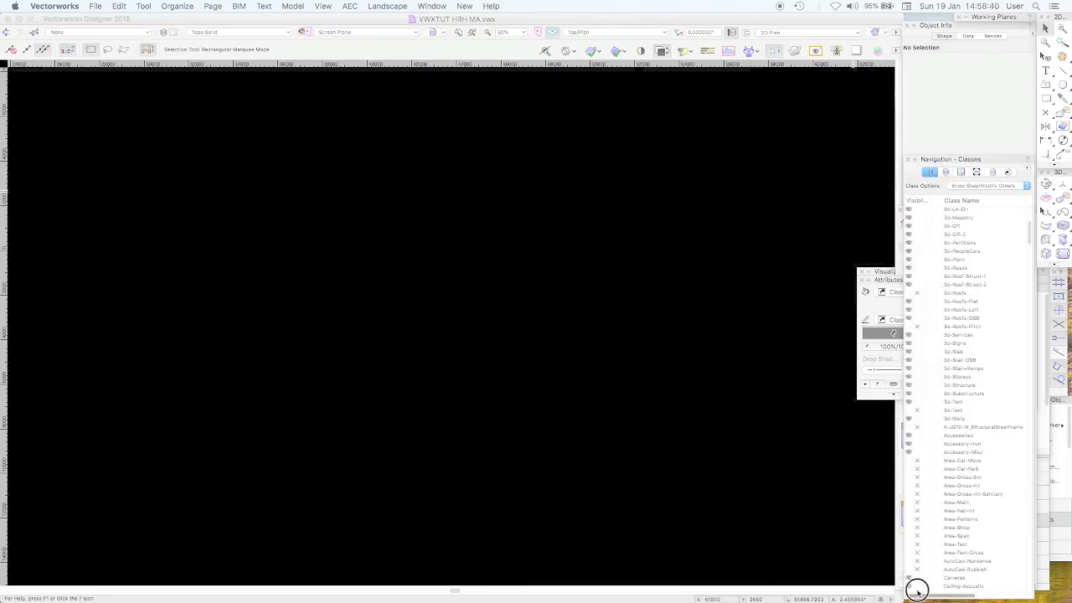
alt+click(910, 471)
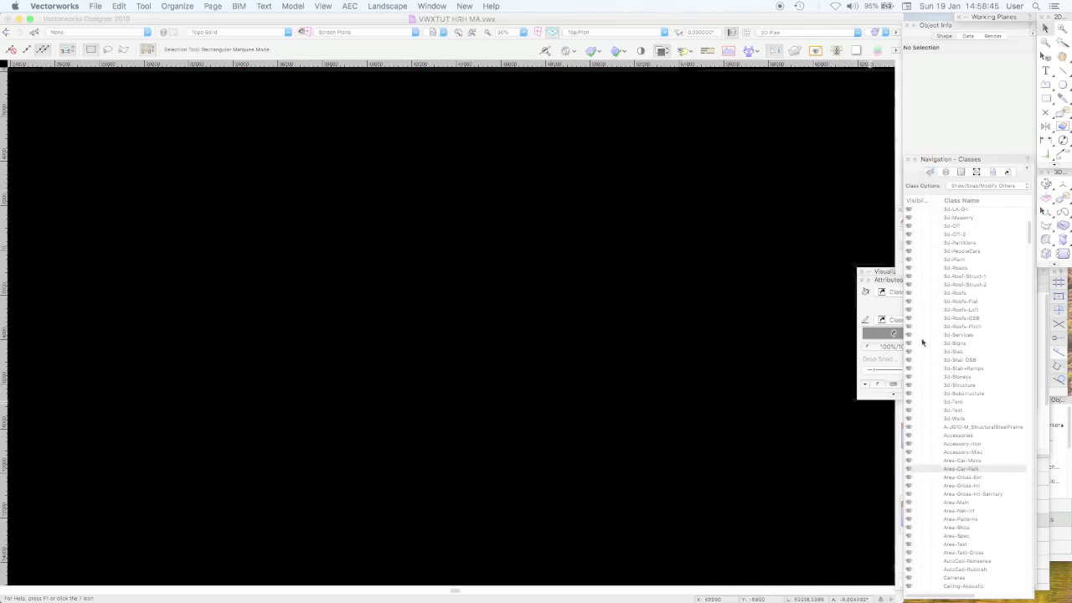
Step: Delete the design layers from Site 2d through Bin
click(945, 172)
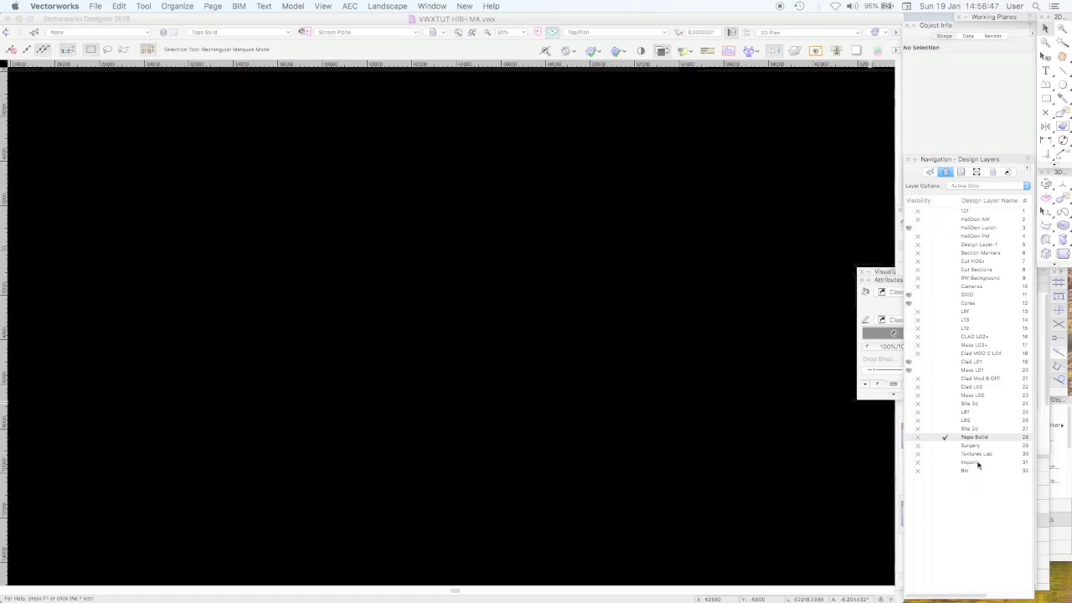
click(946, 429)
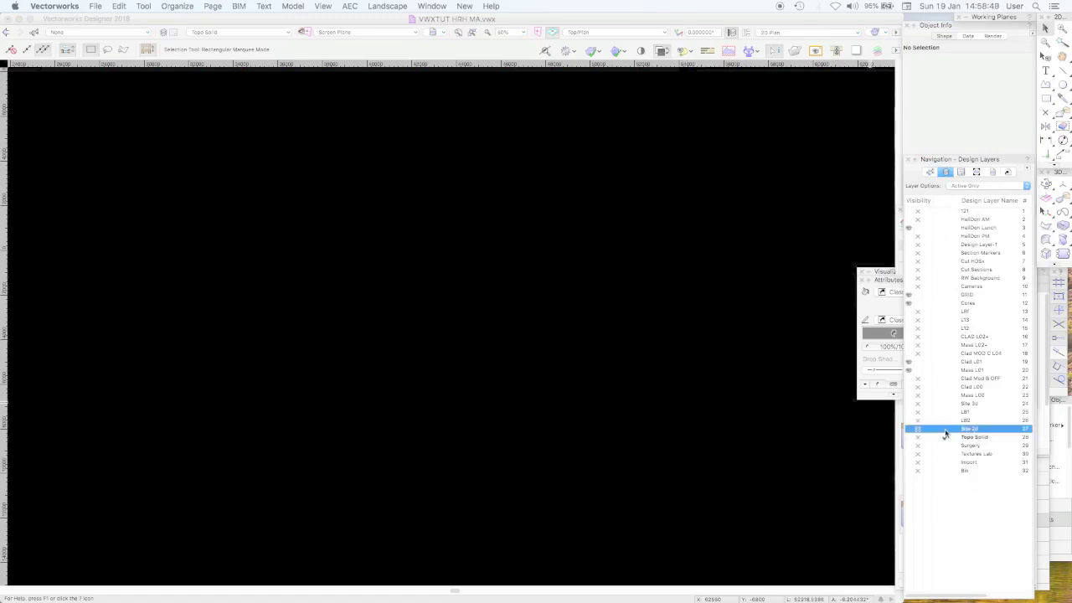
click(970, 430)
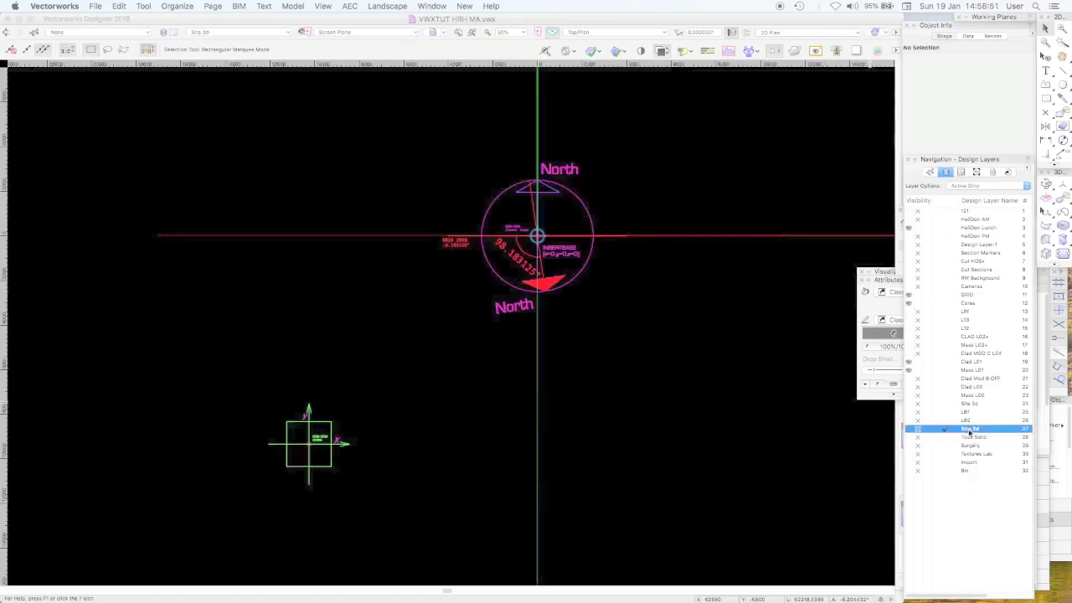
shift+click(964, 472)
right_click(964, 472)
click(984, 499)
click(636, 220)
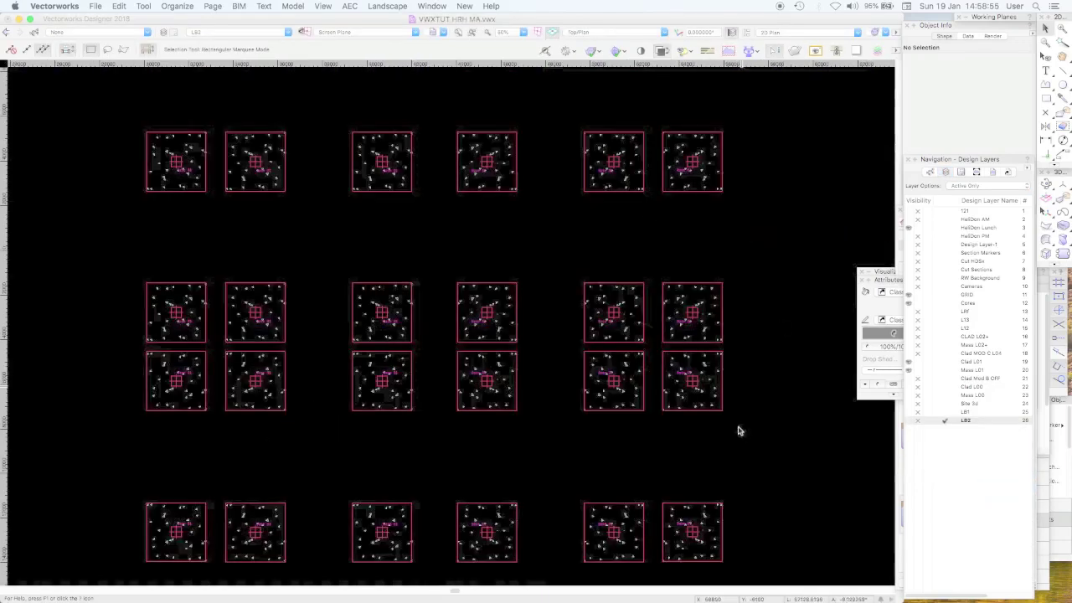
Step: Preview a purge of unused resources and classes, and exclude the classes from 3d-Accessories to 3d-Walls
right_click(784, 278)
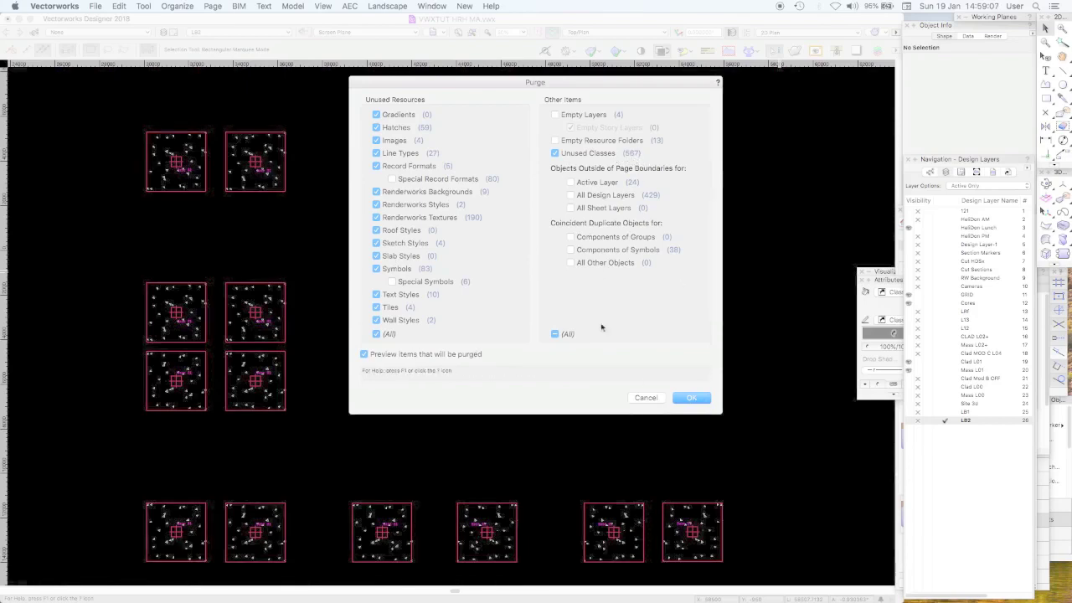
click(692, 399)
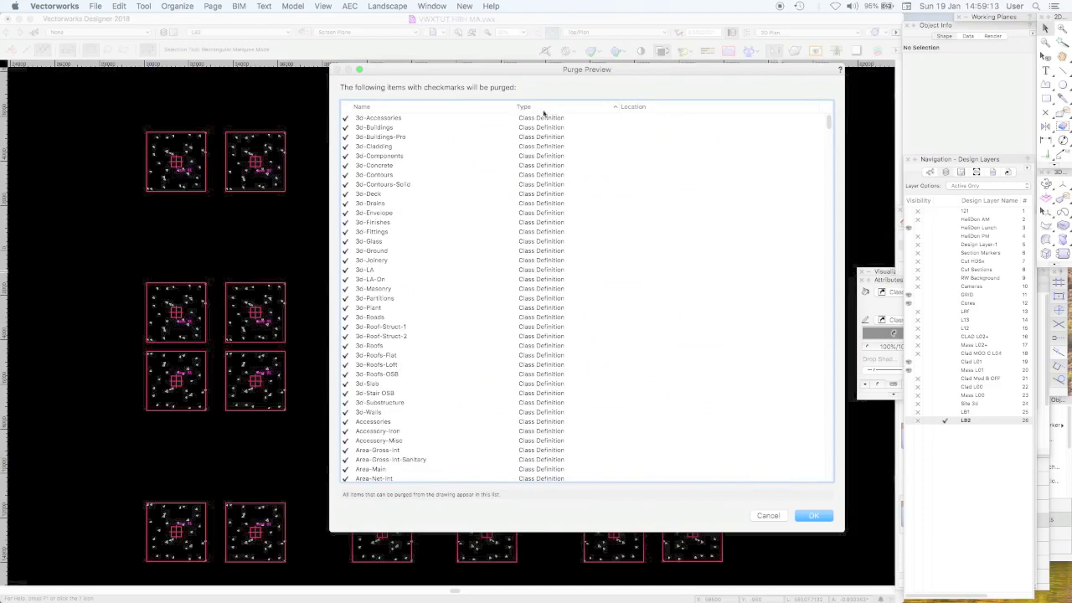
click(399, 119)
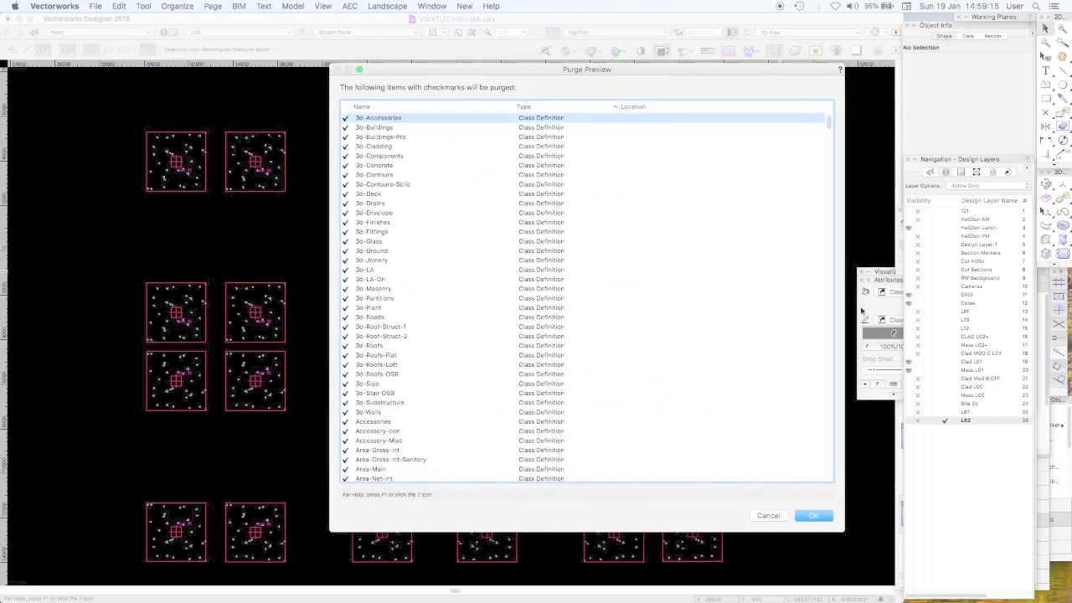
drag(828, 119, 828, 130)
shift+click(390, 244)
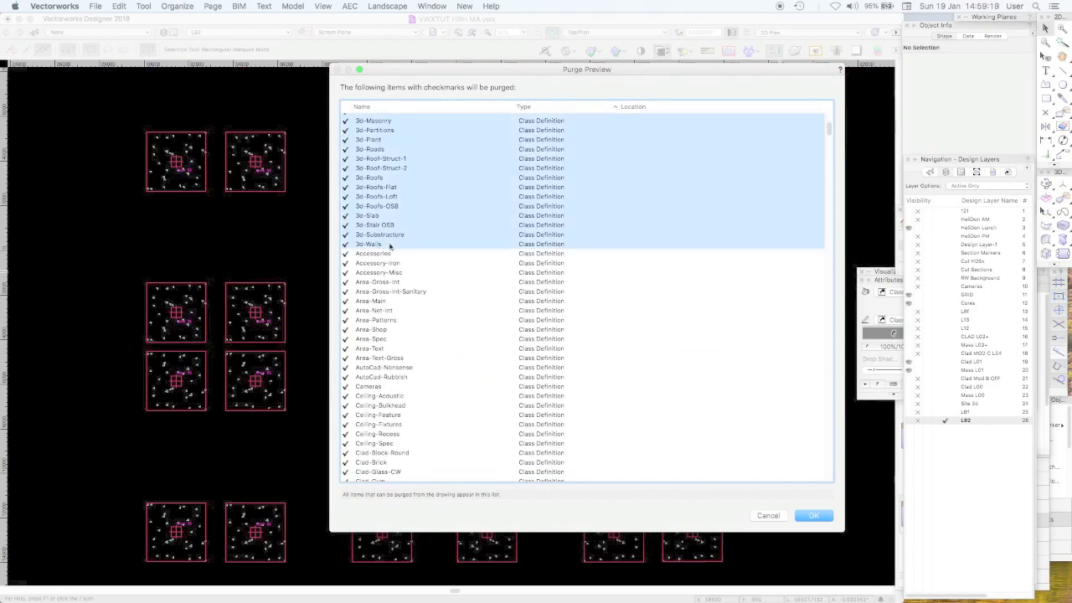
scroll(381, 260, up, 5)
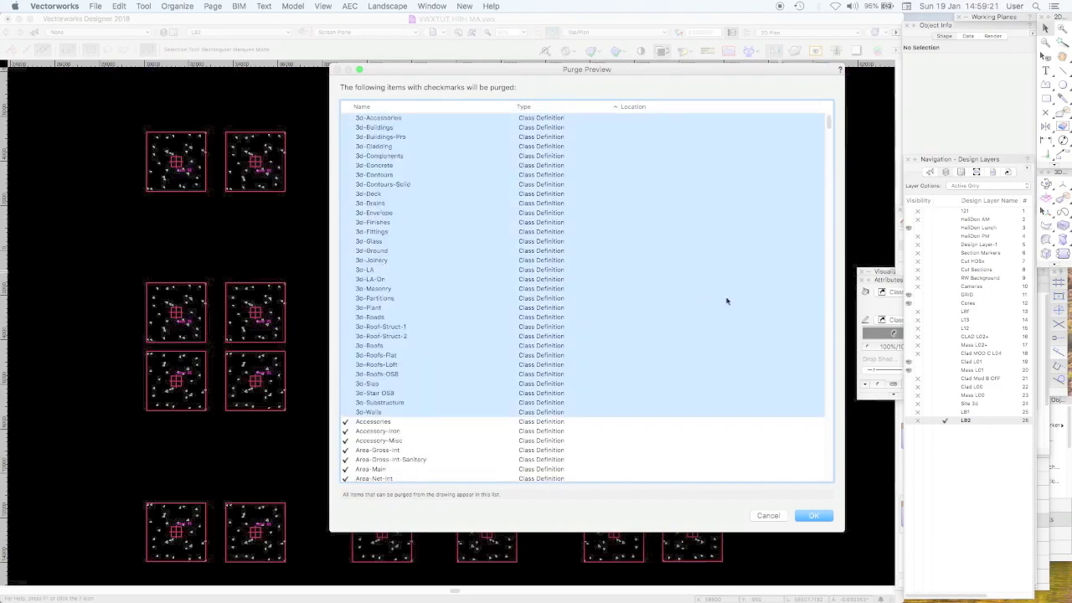
Step: Exclude the classes from Finishes-Board to Finishes-Trims from the purge, and purge the remaining checked items
drag(828, 124, 830, 183)
click(394, 148)
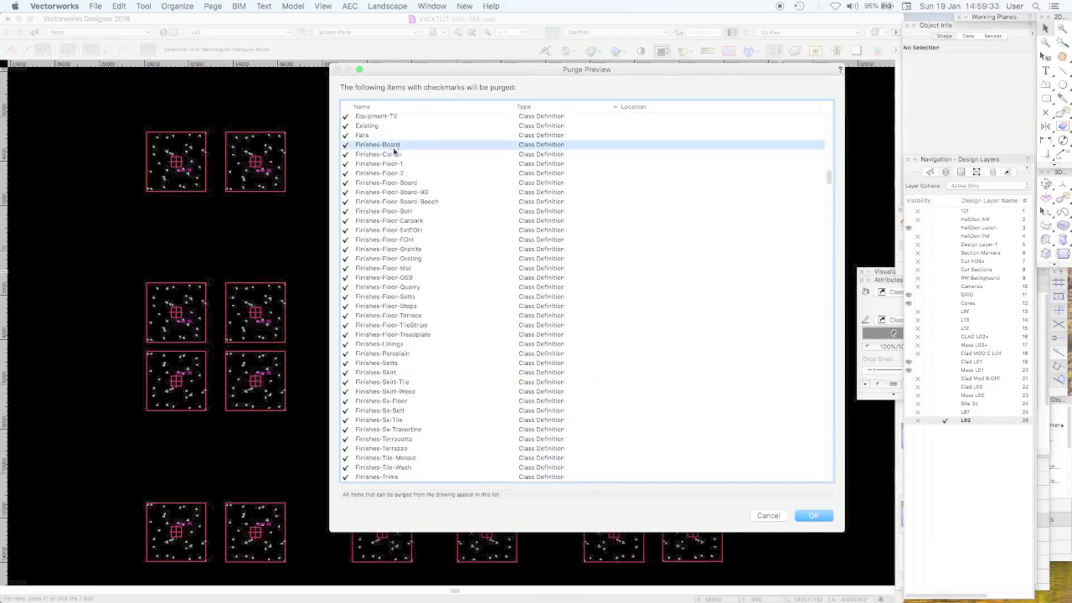
shift+click(394, 477)
click(344, 448)
click(809, 516)
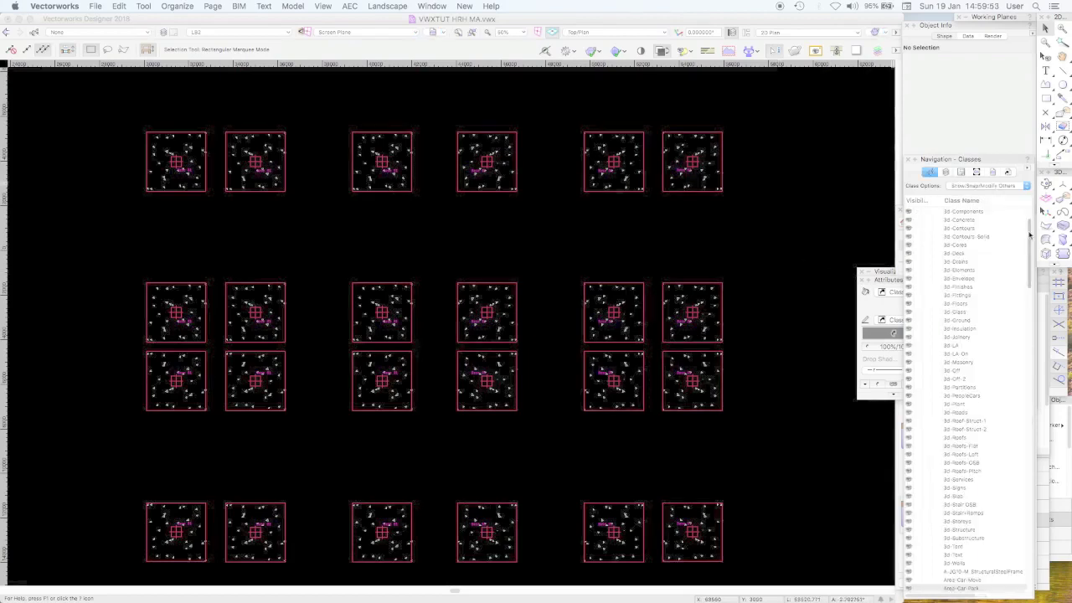
Step: Review the remaining classes from the beginning of the class list
mouse_move(1031, 234)
mouse_down()
mouse_move(1055, 545)
mouse_move(1048, 269)
mouse_move(1058, 486)
mouse_move(1058, 229)
mouse_move(1061, 249)
mouse_move(1036, 263)
mouse_move(1029, 222)
mouse_up()
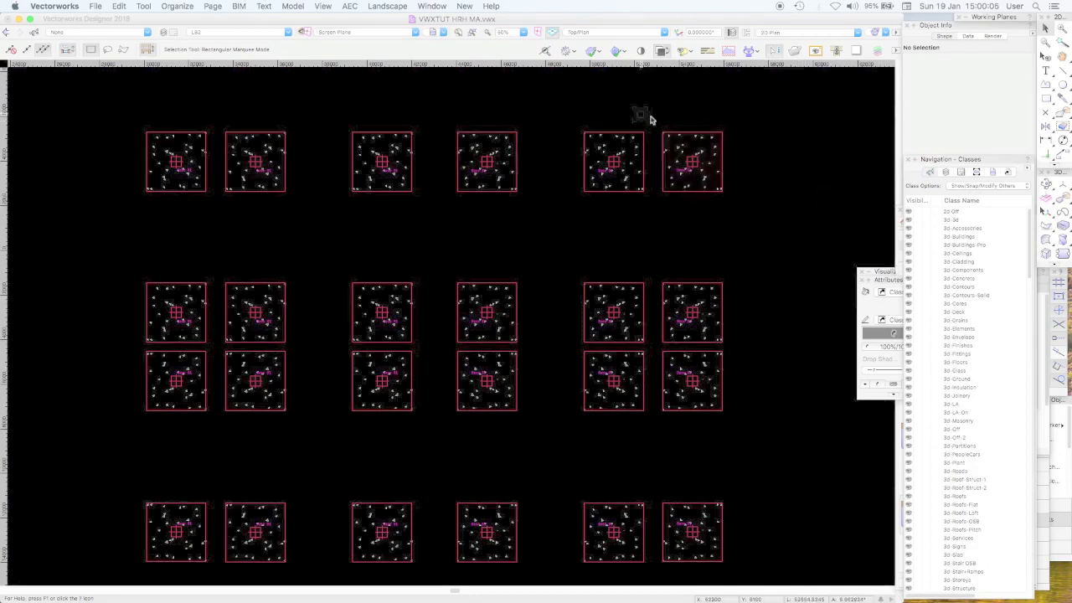
right_click(764, 144)
click(785, 170)
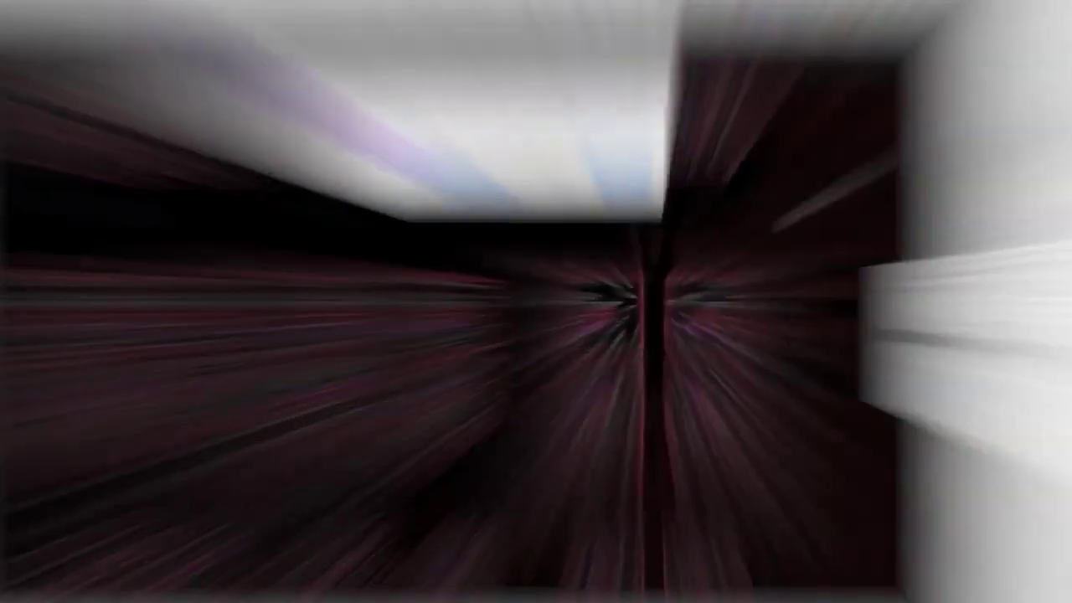